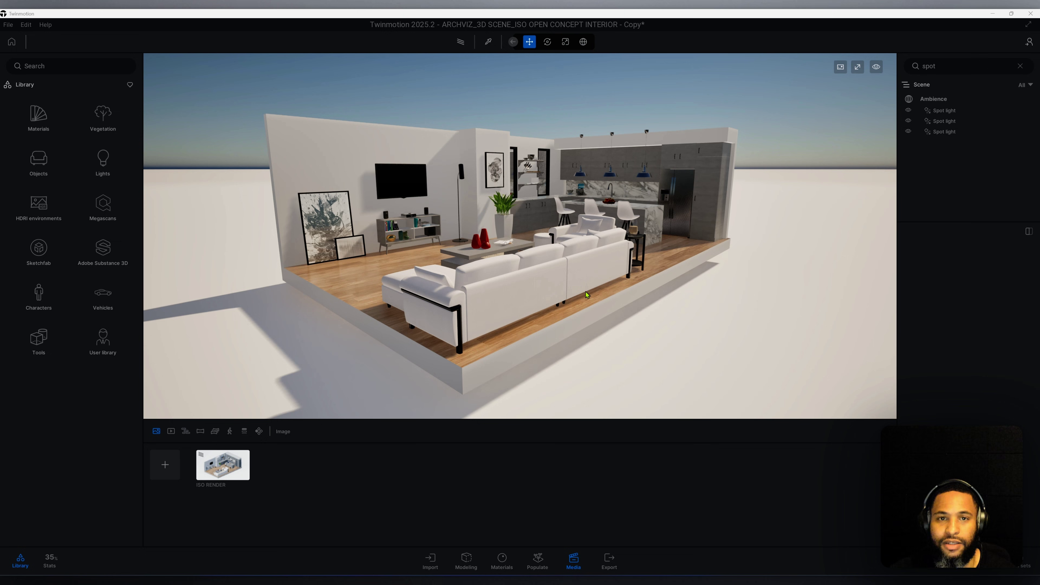
Select the couch, zoom in on it and the kitchen island, then orbit back to the living-room overview
click(586, 291)
scroll(587, 289, up, 3)
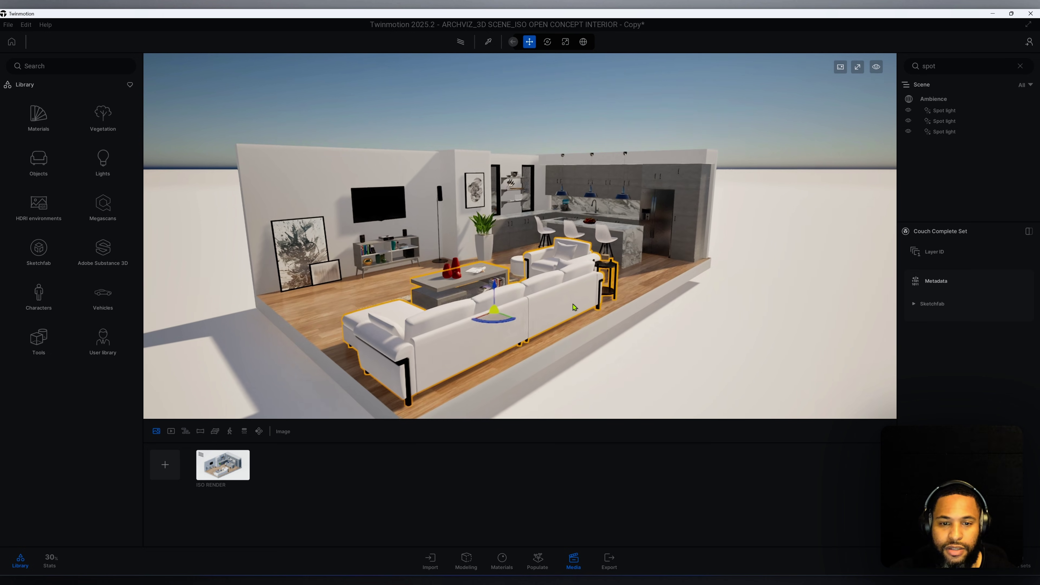
scroll(588, 312, down, 3)
scroll(578, 310, up, 4)
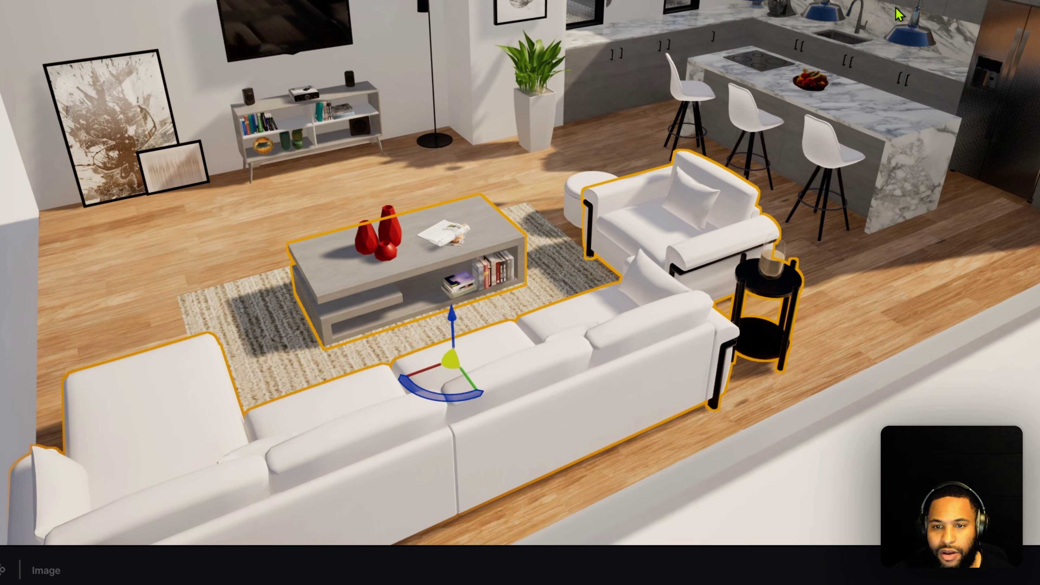
scroll(671, 156, up, 5)
scroll(742, 96, down, 3)
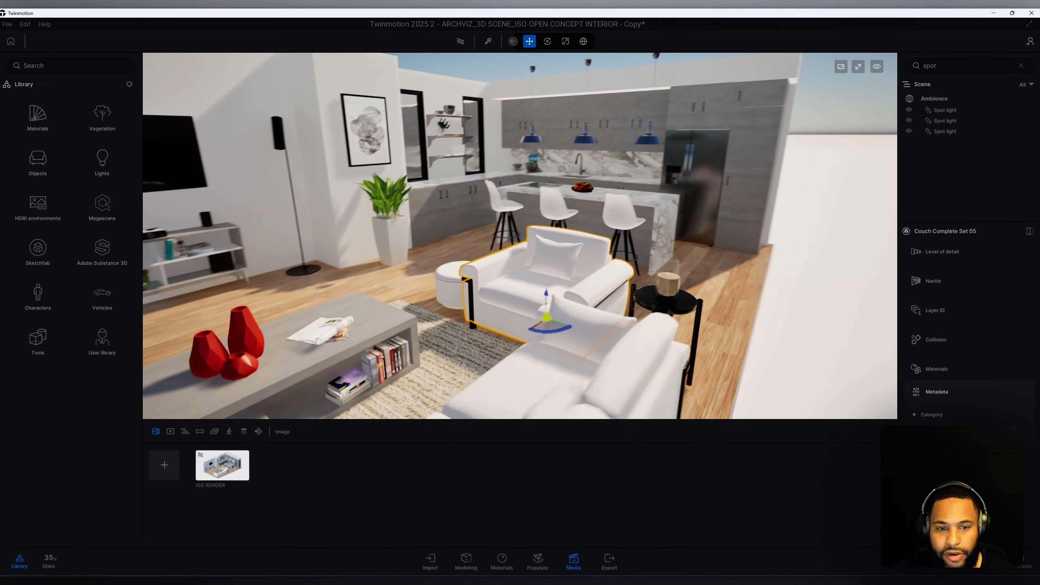
scroll(542, 303, down, 3)
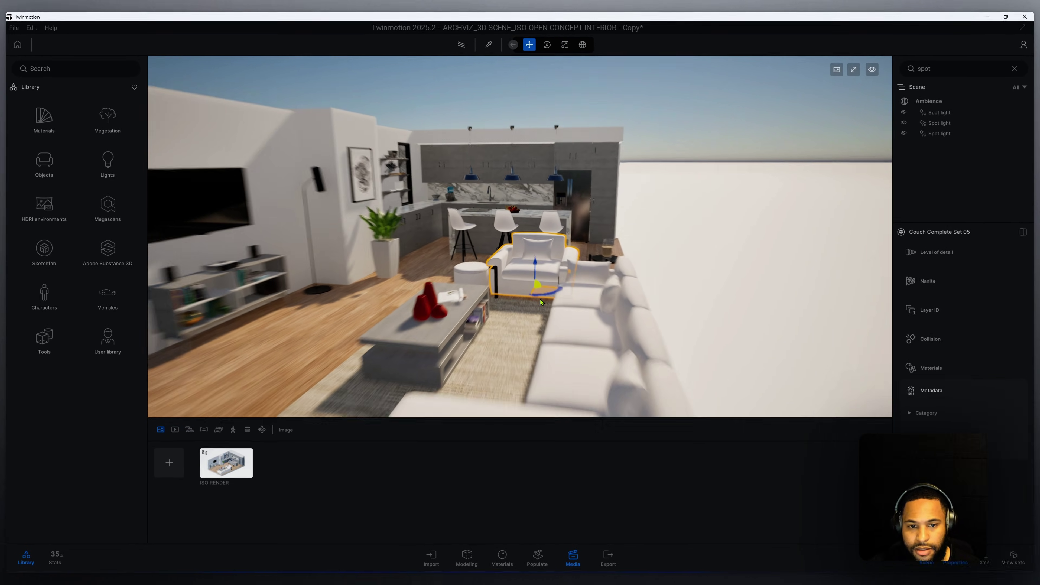
right_drag(541, 303, 253, 239)
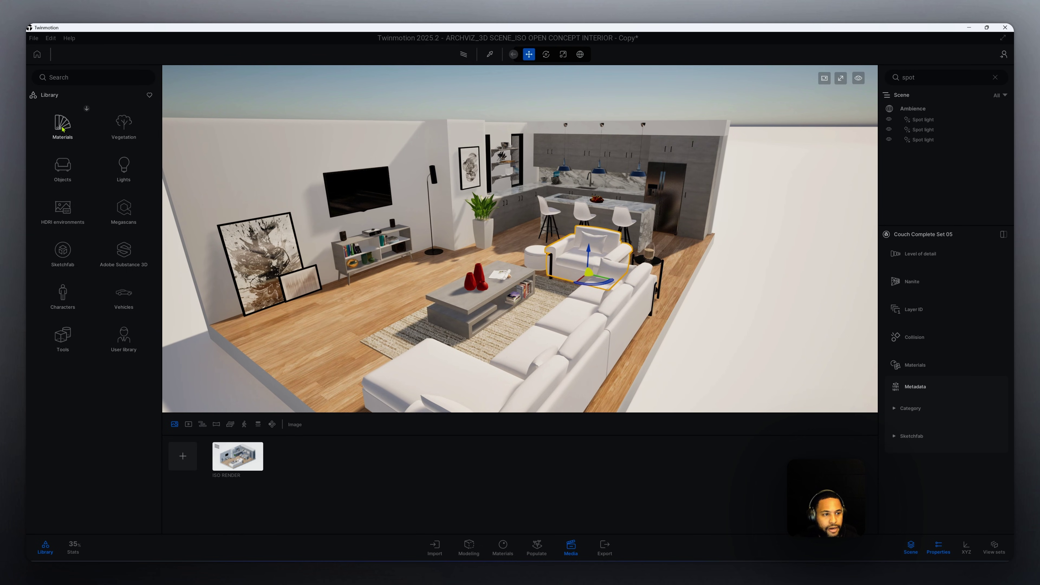
Browse the library's Objects > Home furniture in the Living room and Kitchen categories
click(62, 167)
click(63, 127)
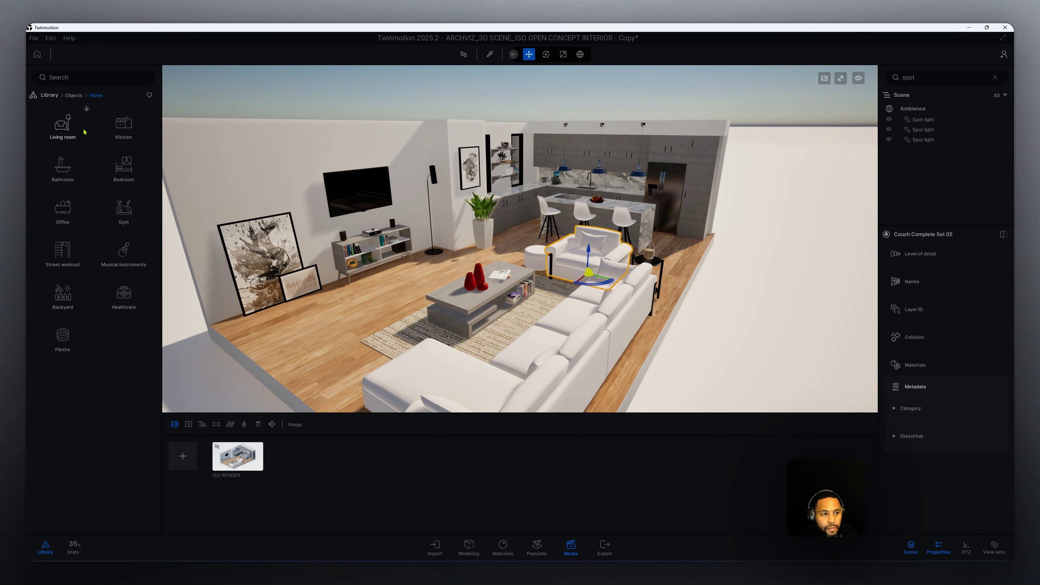
click(68, 135)
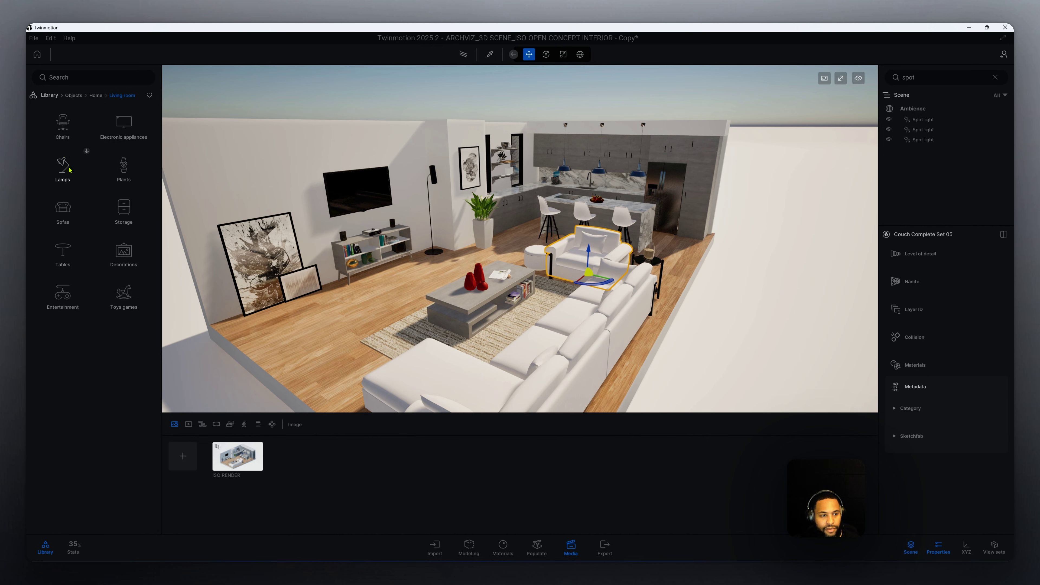
click(95, 96)
click(129, 121)
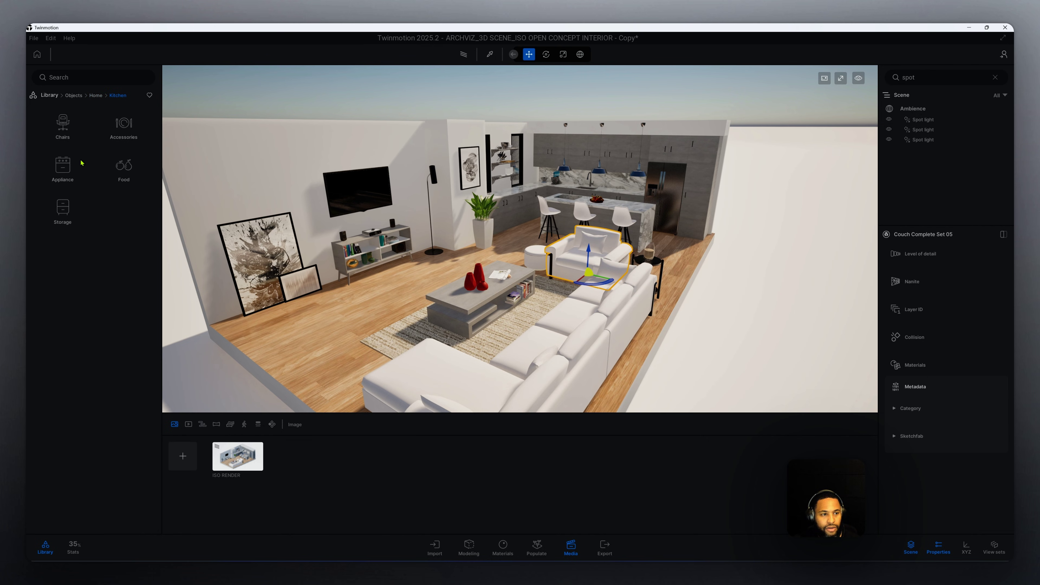
Go back to the library root, open the Sketchfab categories and start a search
click(49, 95)
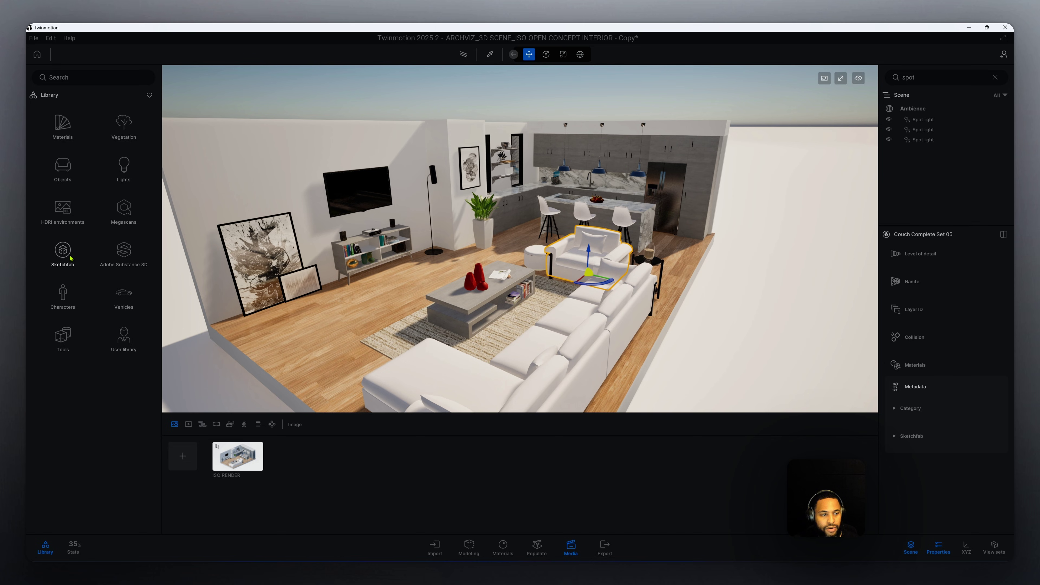
click(70, 256)
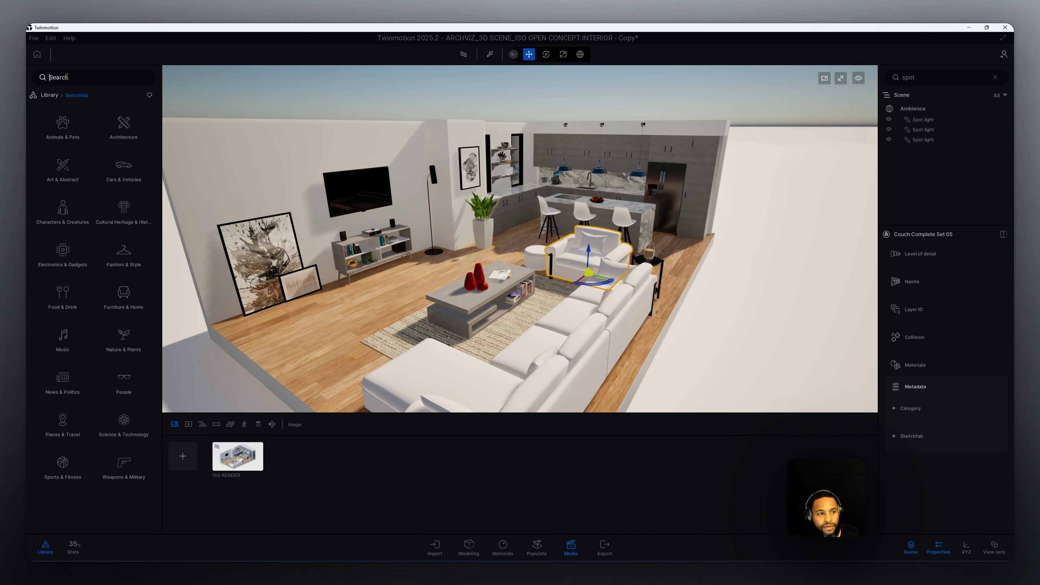
click(80, 77)
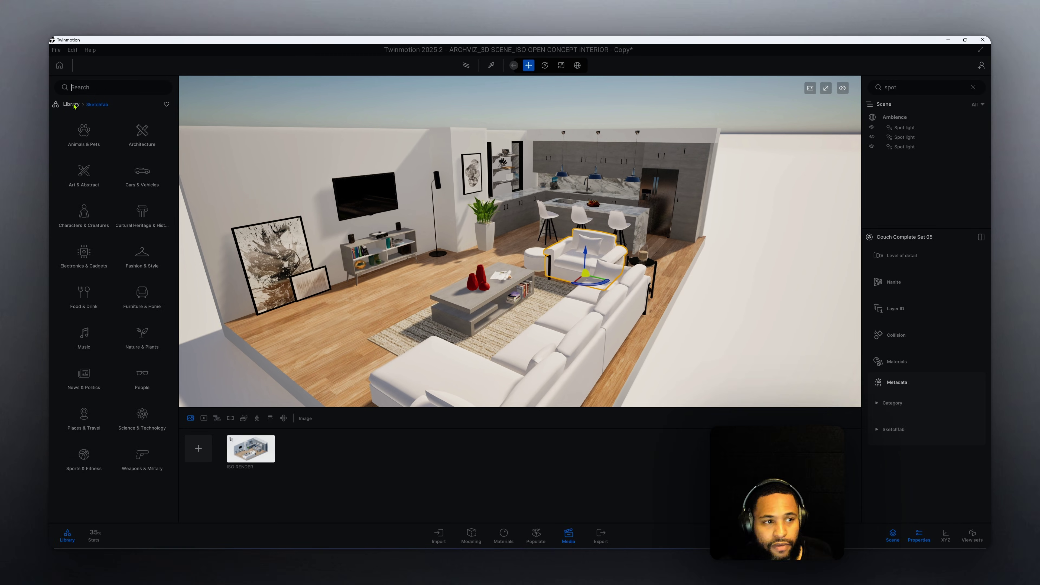
Return the Library to its top-level categories and select the sectional sofa
click(72, 105)
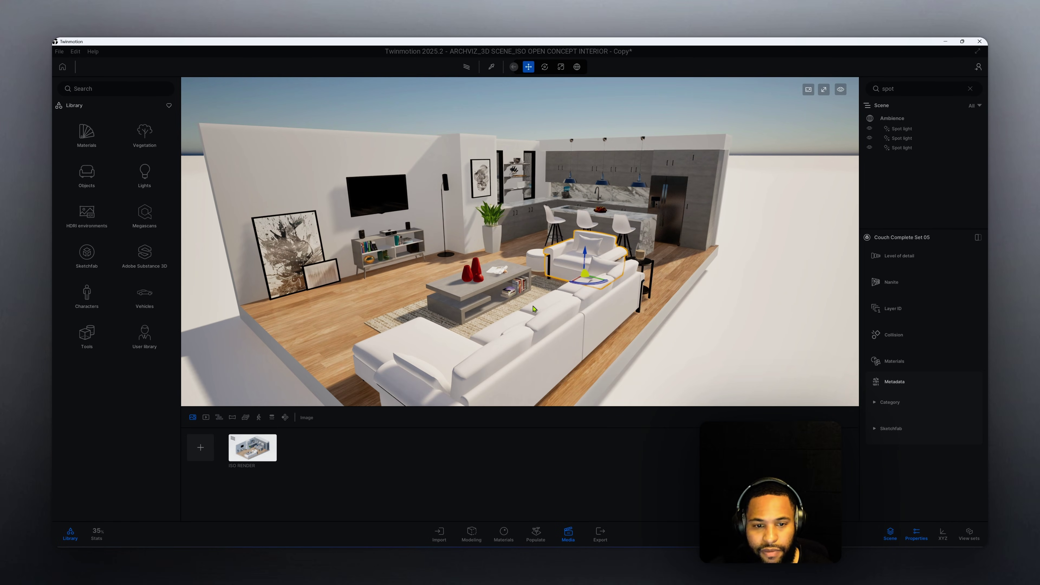
scroll(527, 335, down, 5)
click(527, 299)
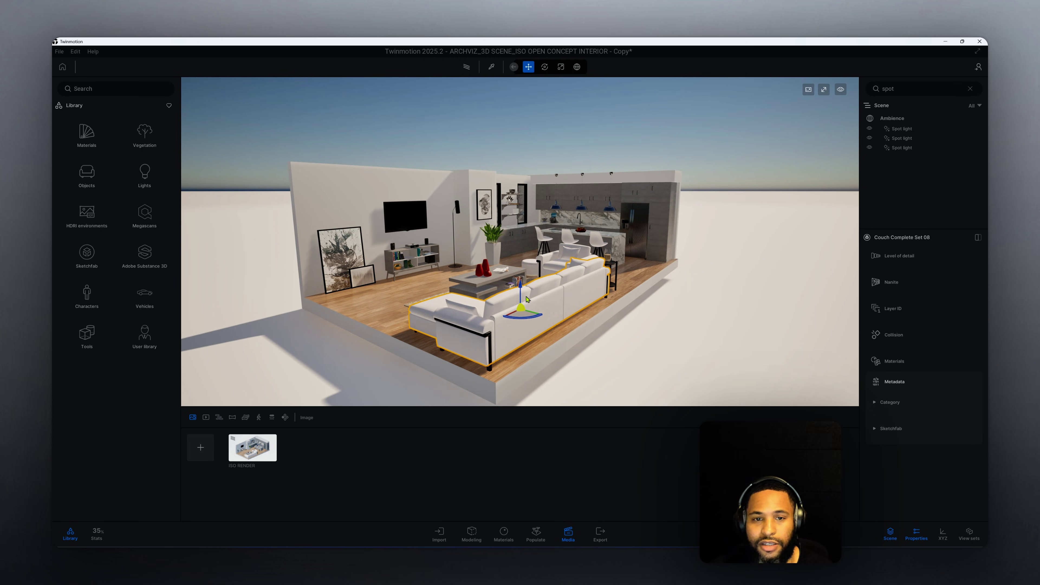
scroll(527, 299, up, 5)
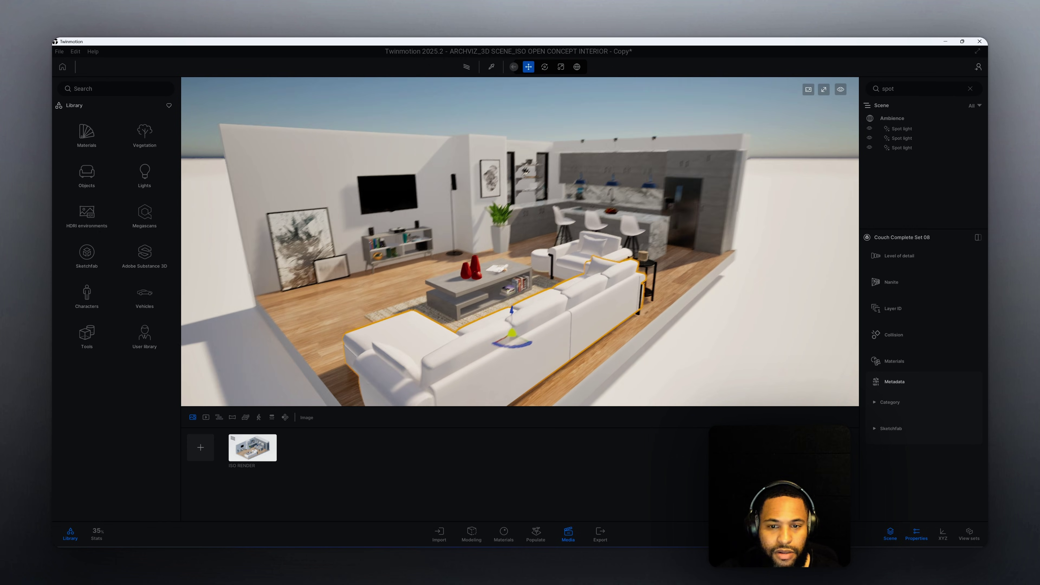
Open the ISO RENDER image from the Media panel and show the viewport's view options
click(274, 449)
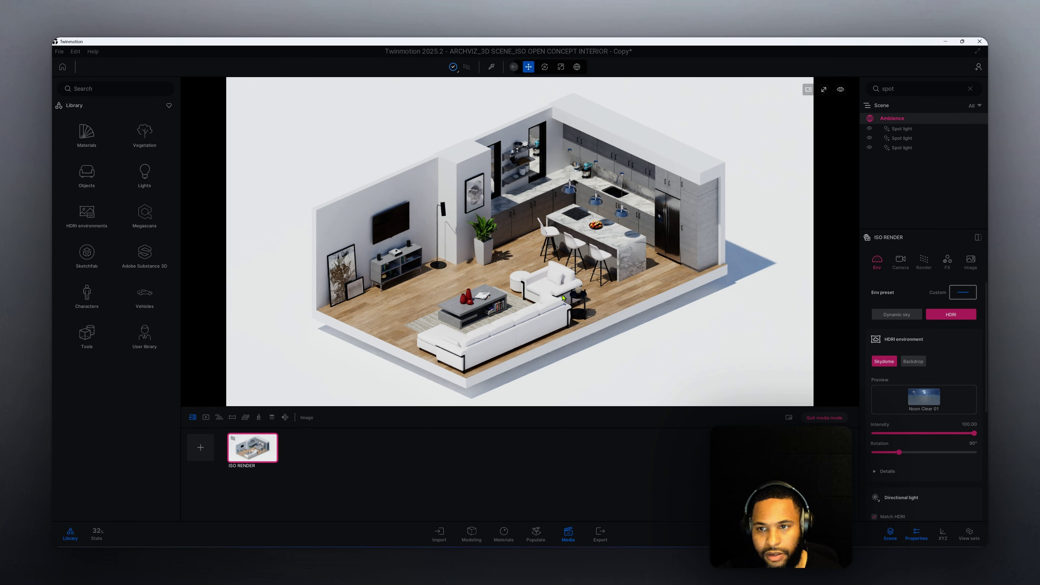
click(841, 89)
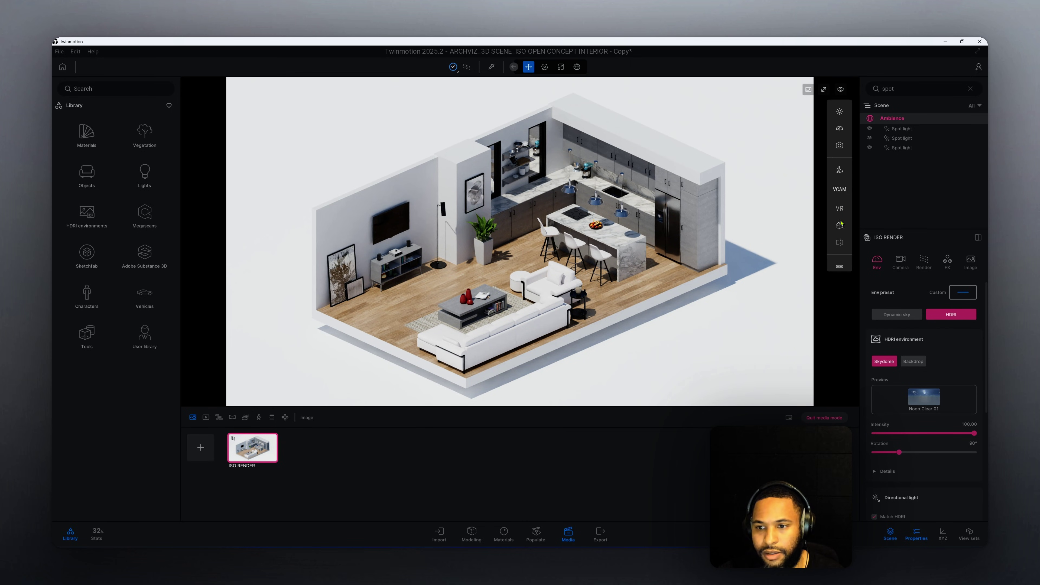
mouse_move(840, 226)
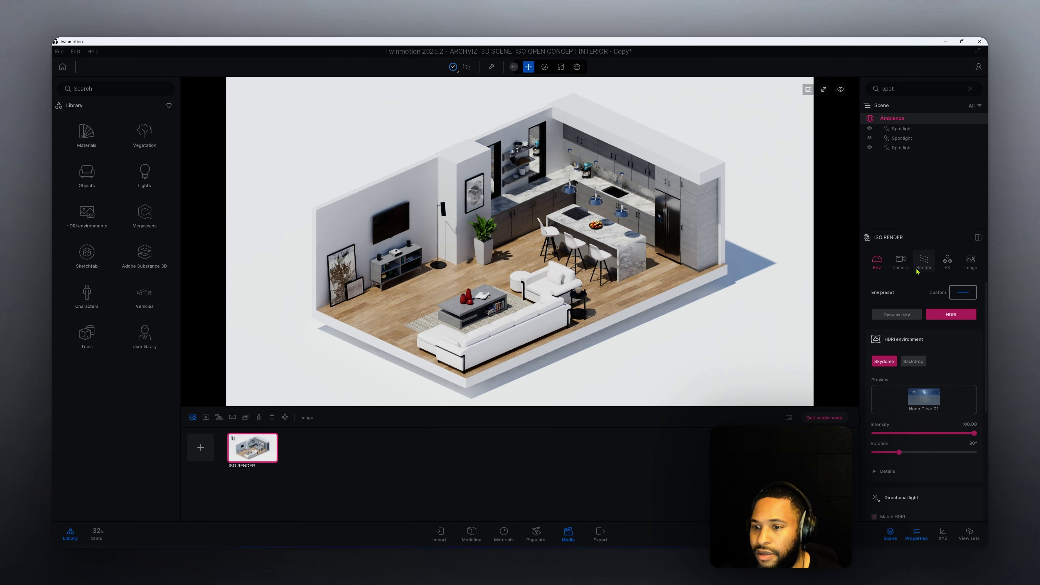
Set the ISO RENDER path tracer quality to High: 256 samples per pixel, 10 max bounces
click(926, 265)
click(932, 364)
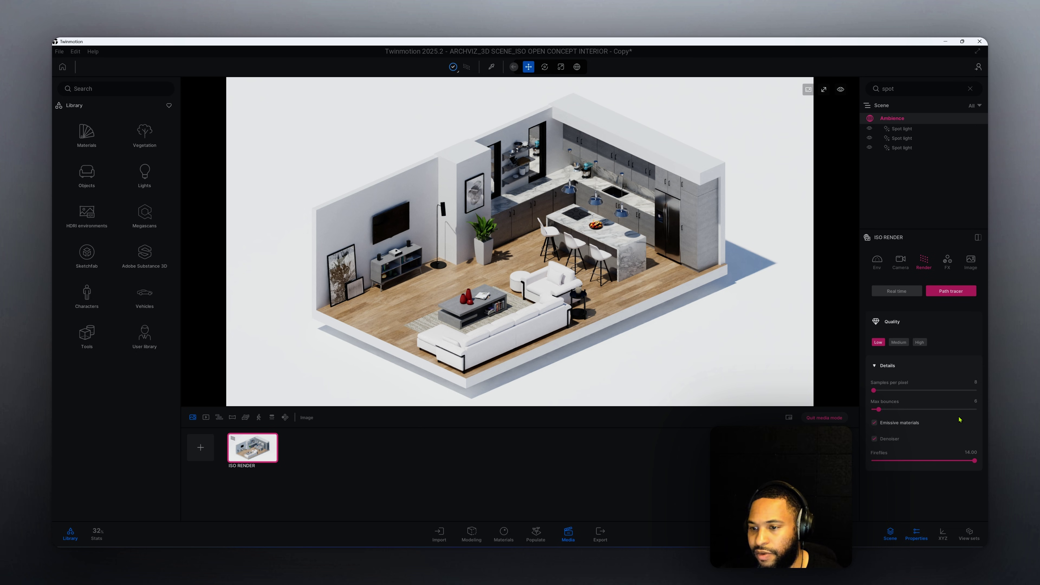
click(922, 344)
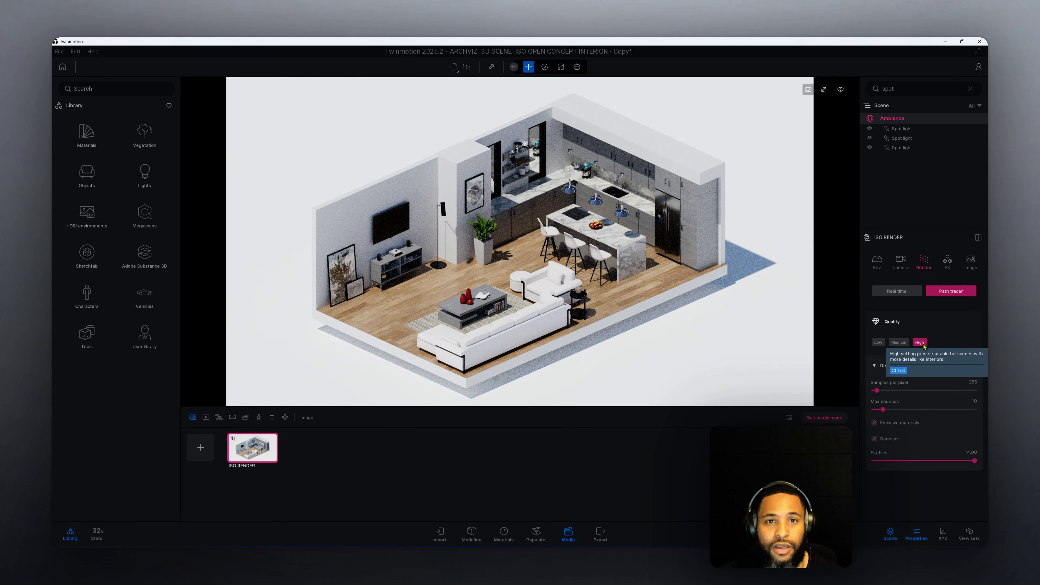
click(884, 269)
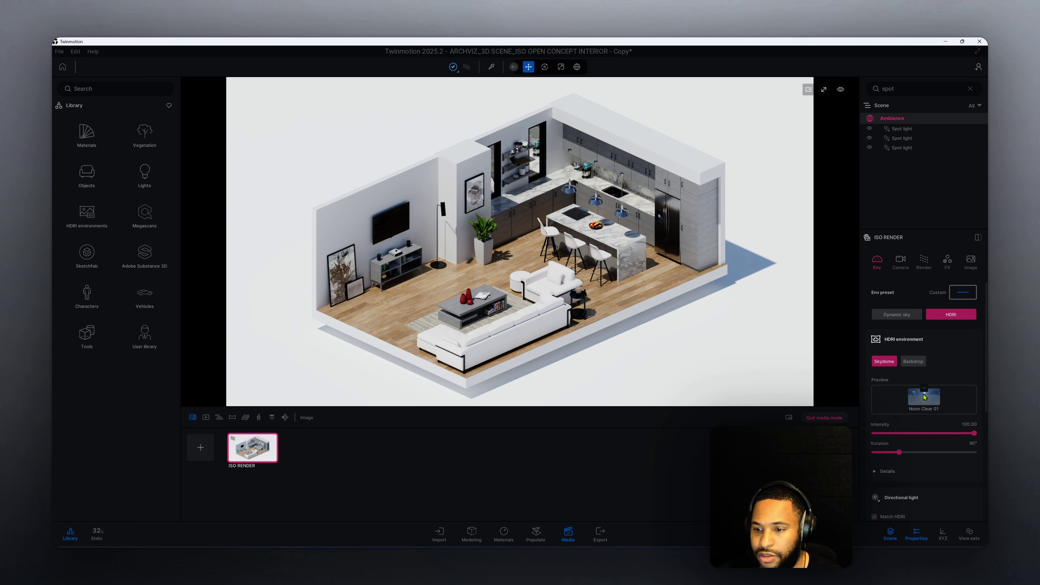
Swap the Noon Clear 01 HDRI for Studio 27 from the library's Studio environments
click(924, 388)
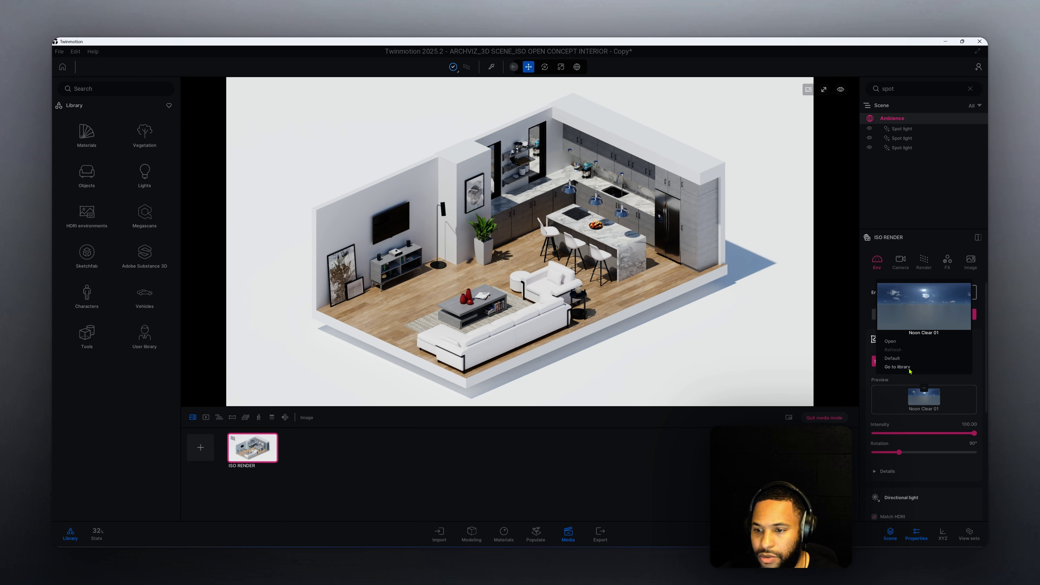
click(897, 367)
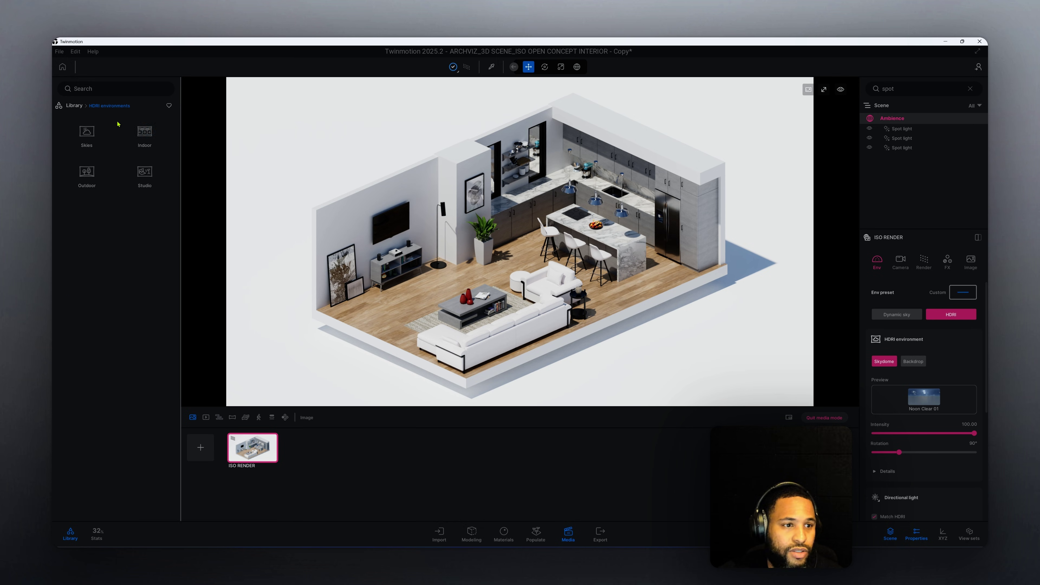
click(138, 179)
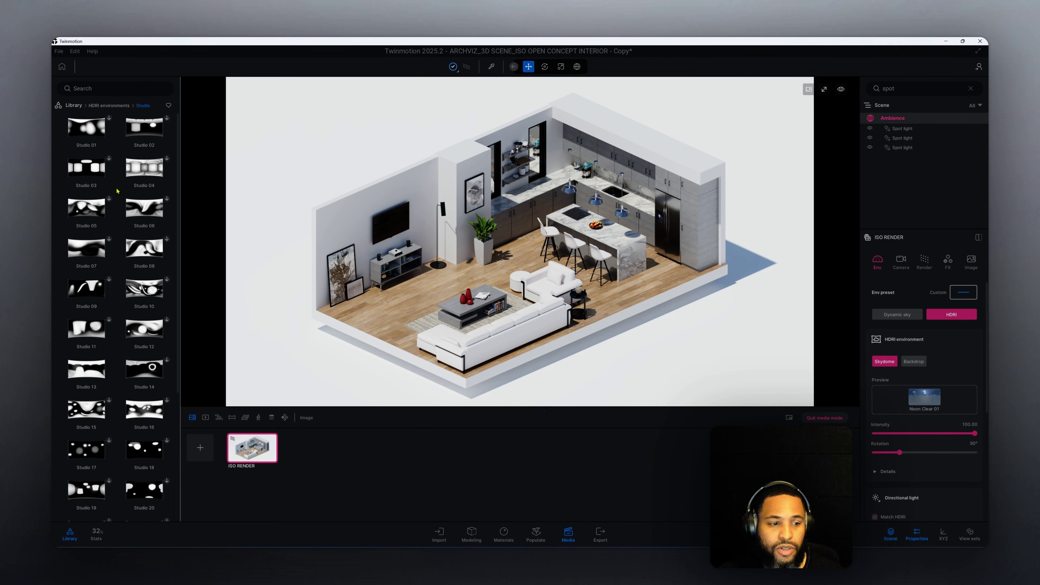
scroll(123, 230, down, 5)
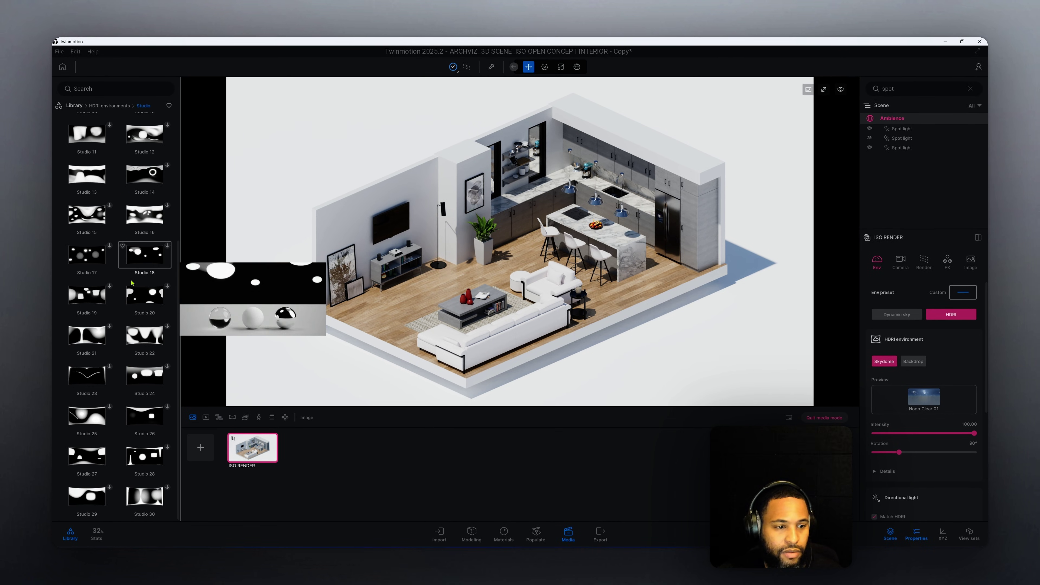
mouse_move(141, 345)
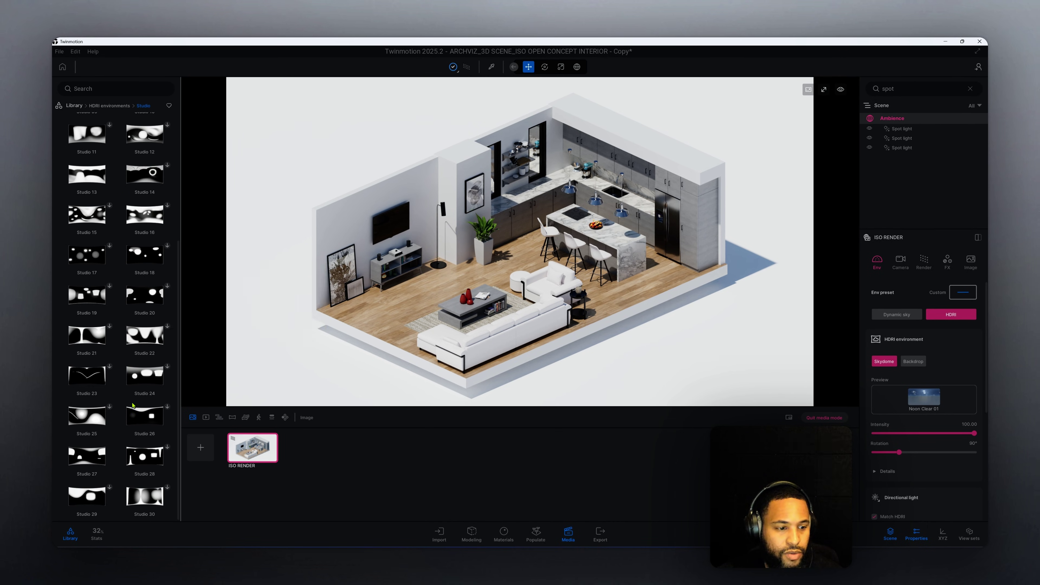
mouse_move(97, 462)
drag(87, 465, 292, 367)
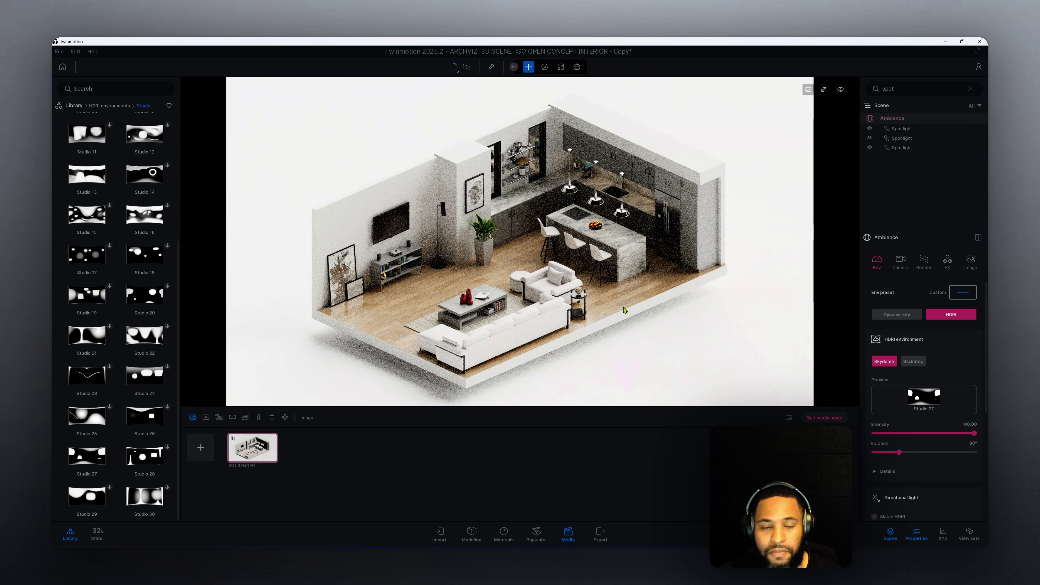
Set the Studio 27 HDRI rotation to 165°
click(117, 105)
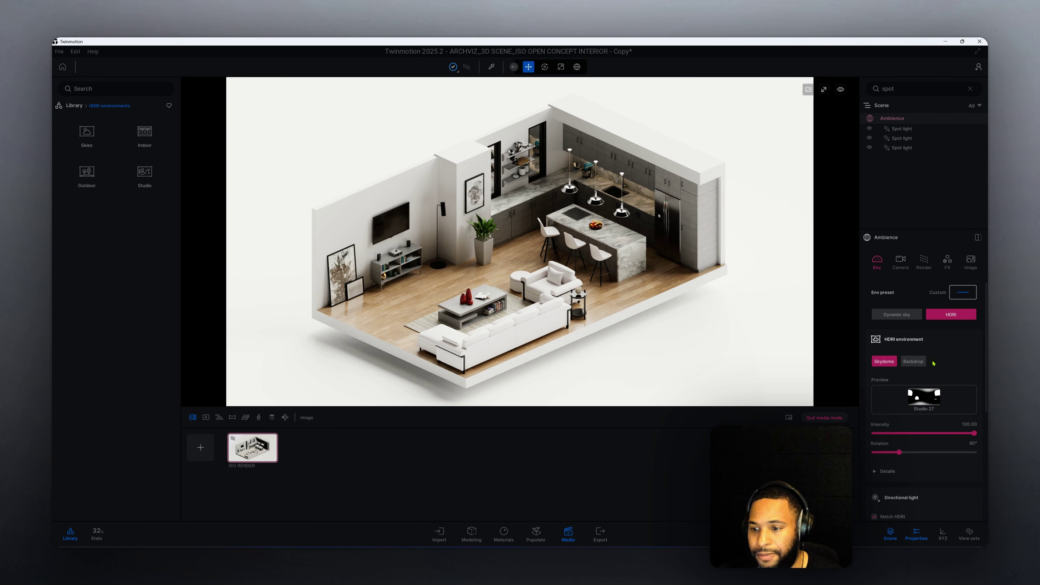
scroll(935, 362, down, 1)
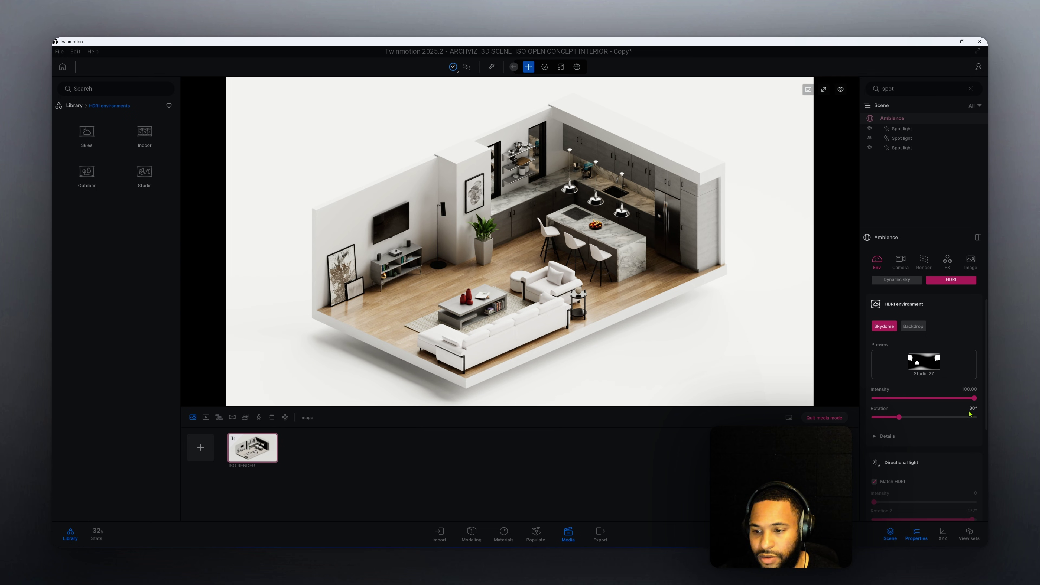
drag(899, 418, 921, 417)
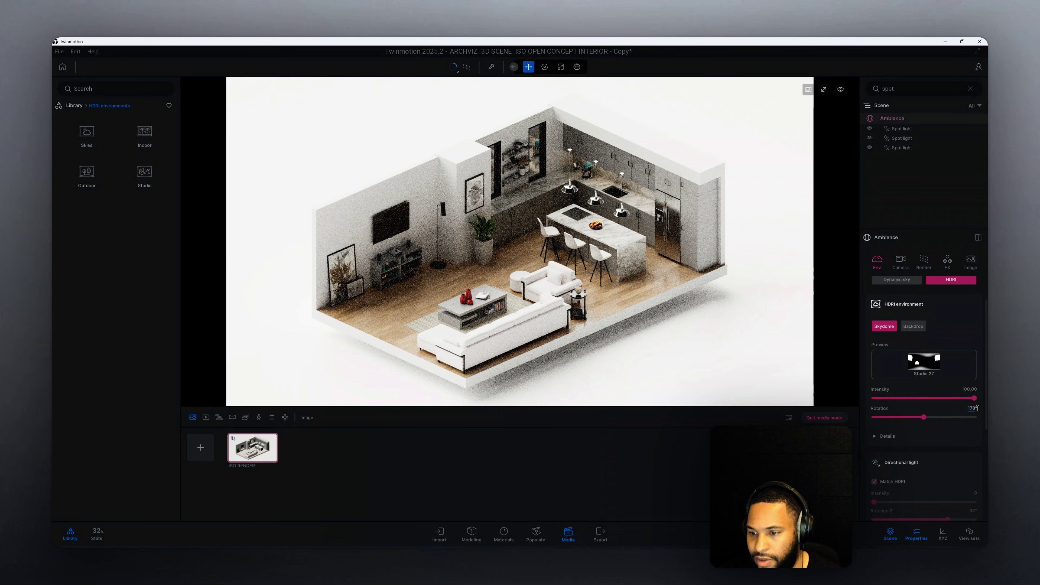
click(942, 411)
text(1)
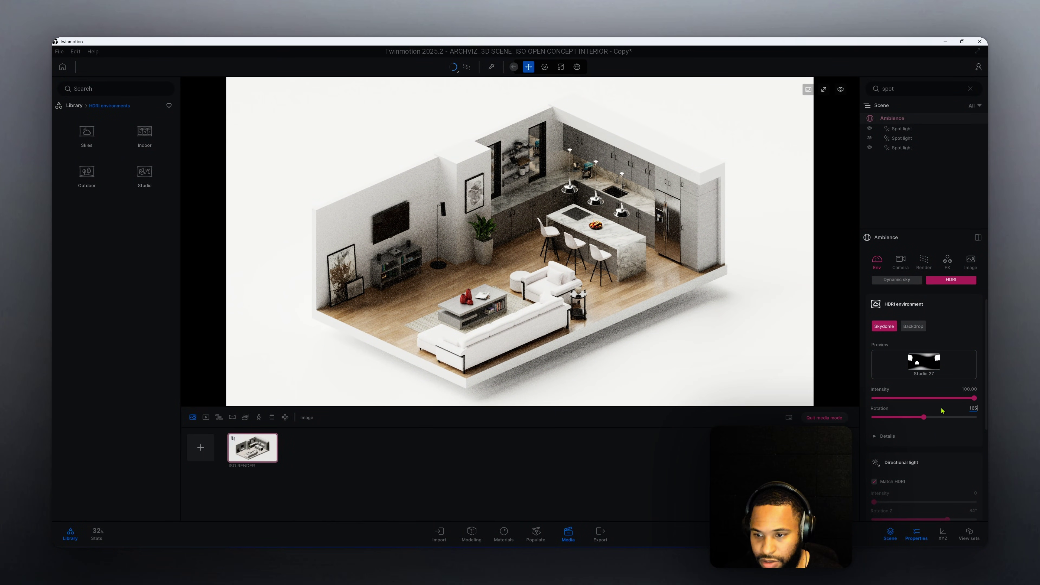
text(65)
key(Return)
Expand the HDRI environment details and review its settings
scroll(930, 410, down, 1)
click(916, 411)
scroll(883, 372, down, 3)
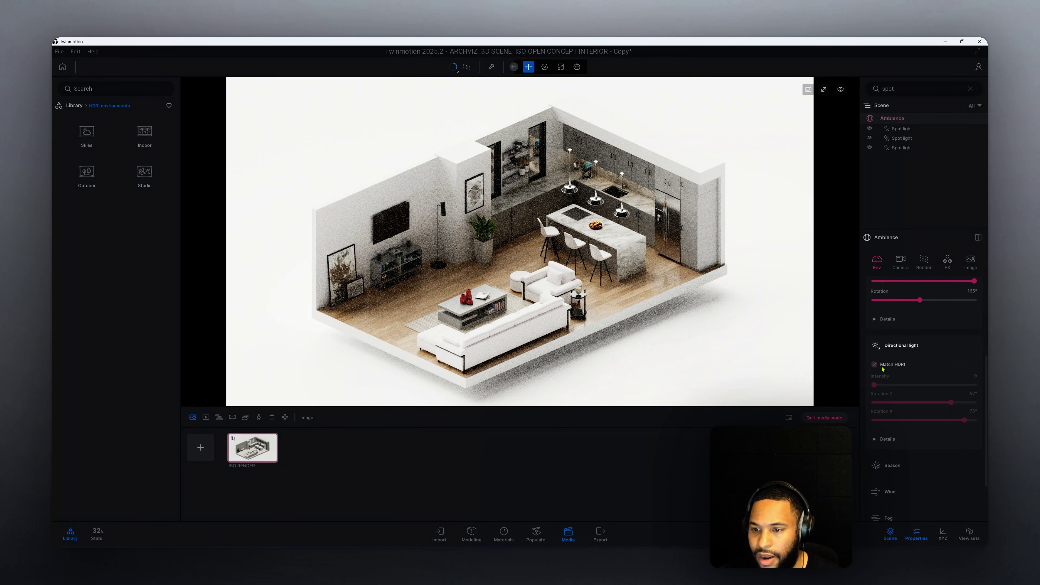
scroll(912, 381, down, 2)
scroll(910, 403, up, 1)
In the Camera settings, set exposure to 0.54 and white balance to 4900K
click(900, 266)
scroll(888, 317, up, 2)
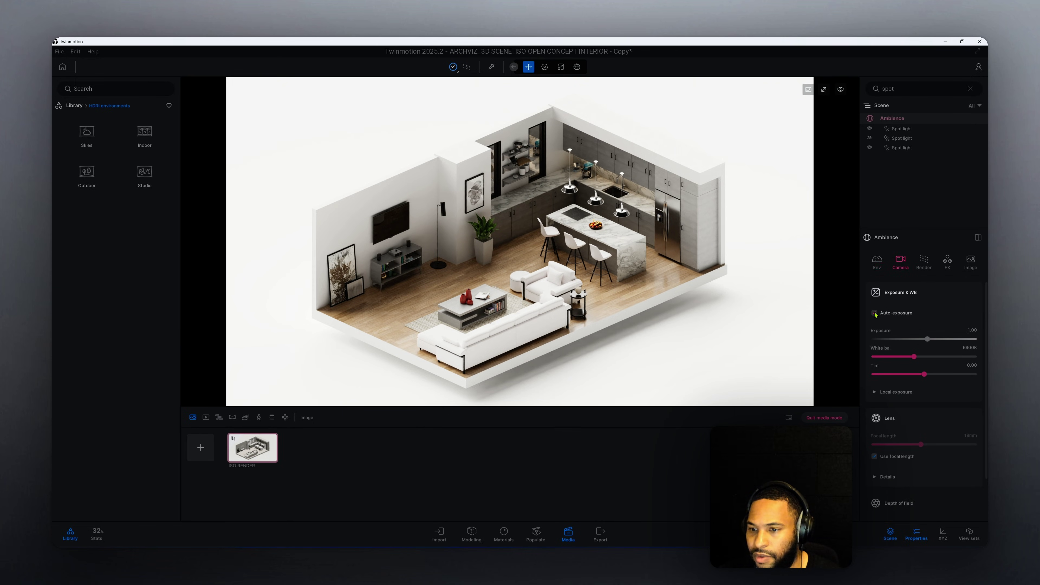
click(949, 330)
key(BackSpace)
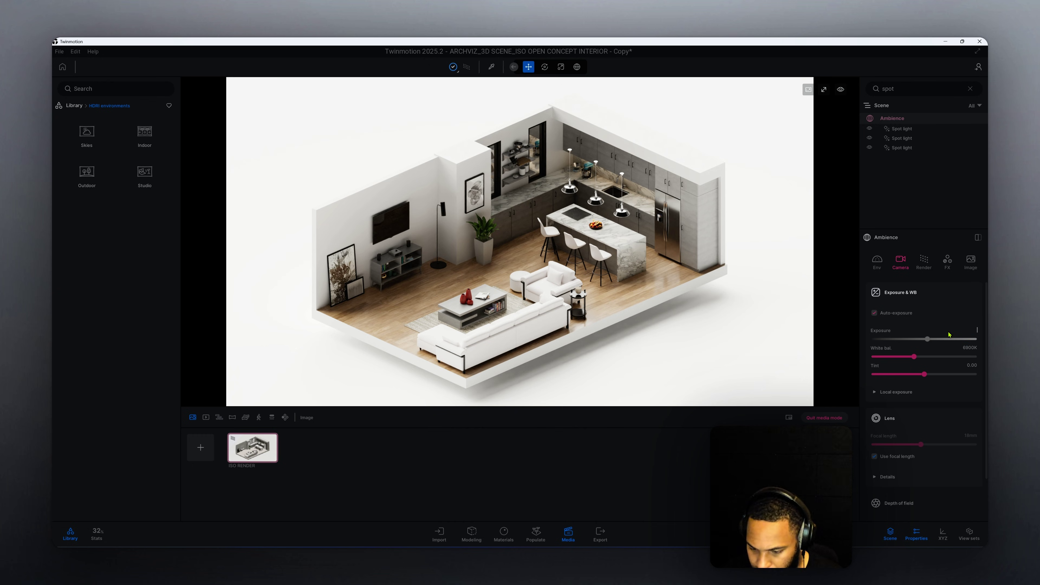
text(0.54)
key(Return)
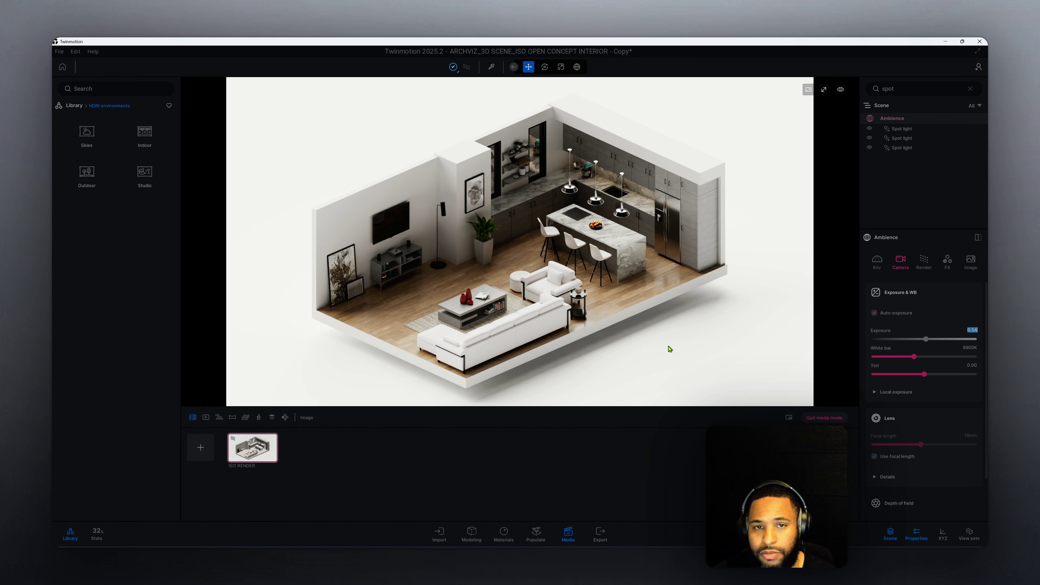
key(Tab)
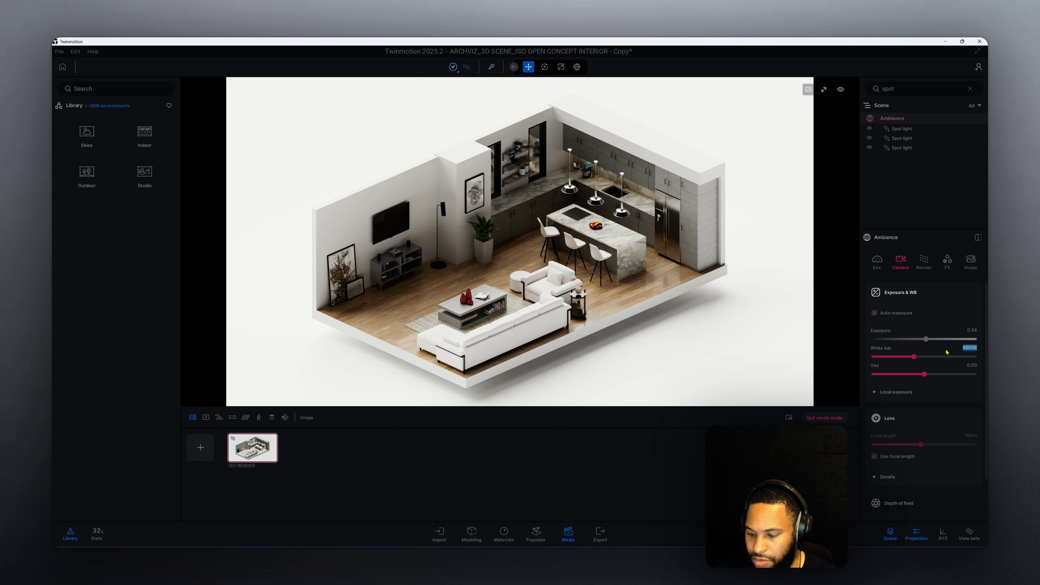
text(4900)
key(Return)
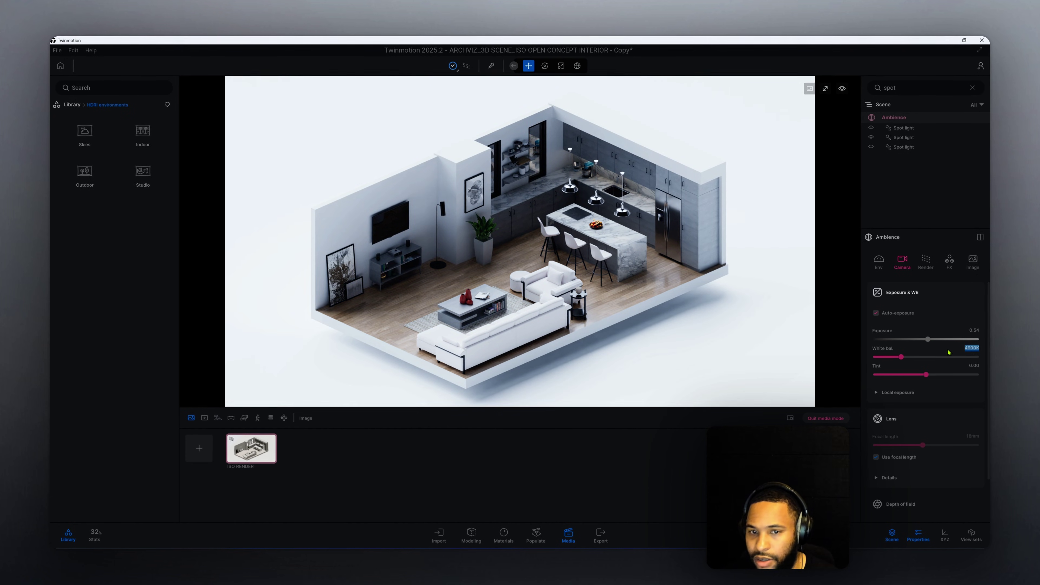
Enable local exposure and raise its highlights and shadows to full
click(893, 392)
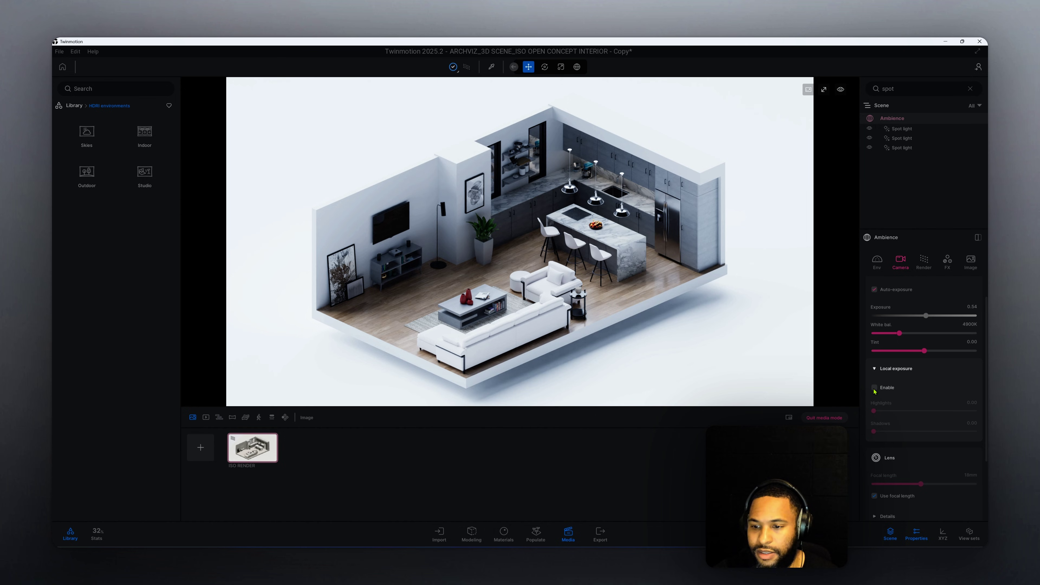
click(874, 388)
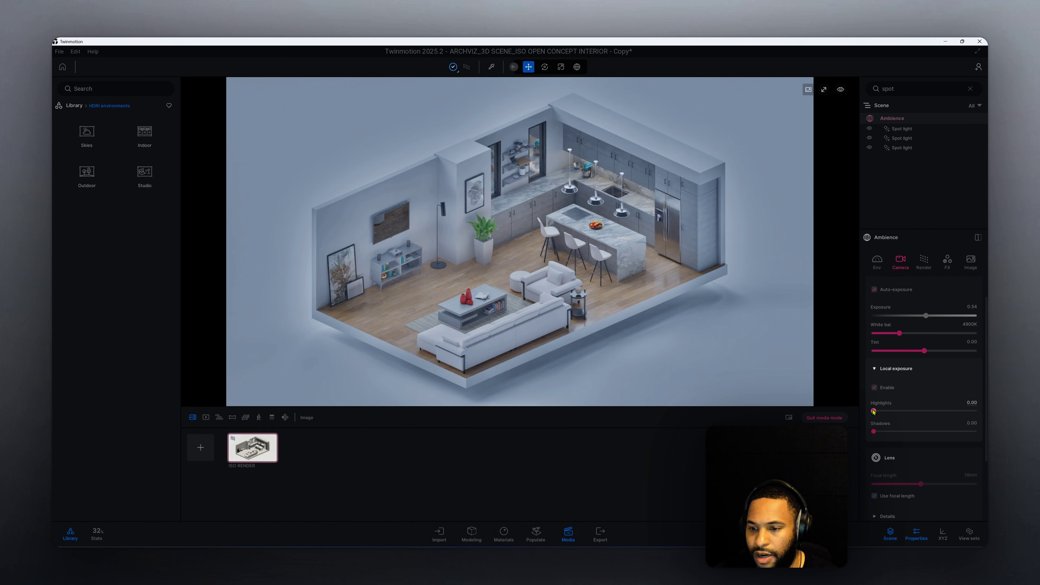
drag(873, 412, 883, 410)
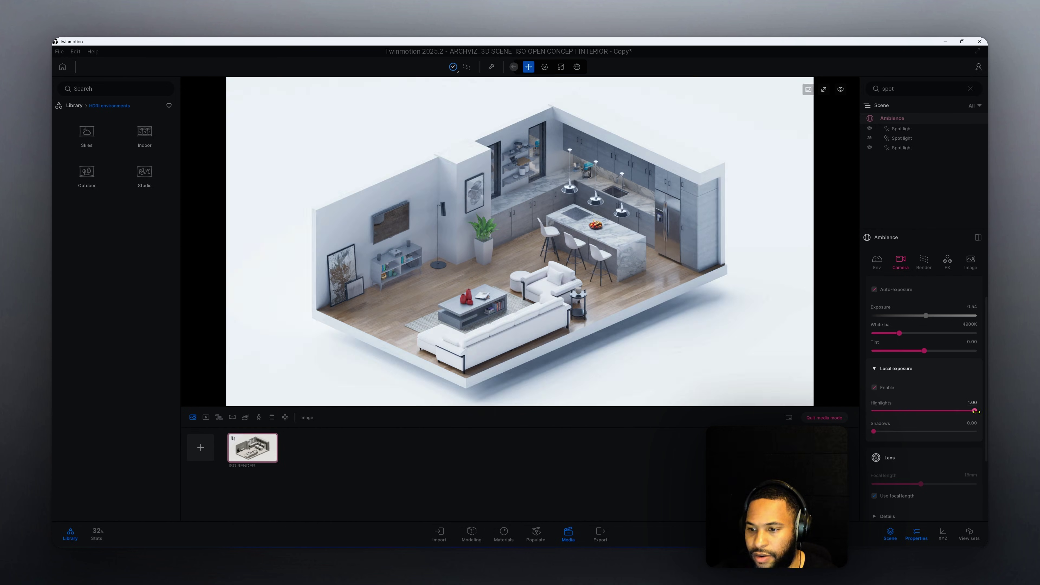
drag(874, 431, 977, 431)
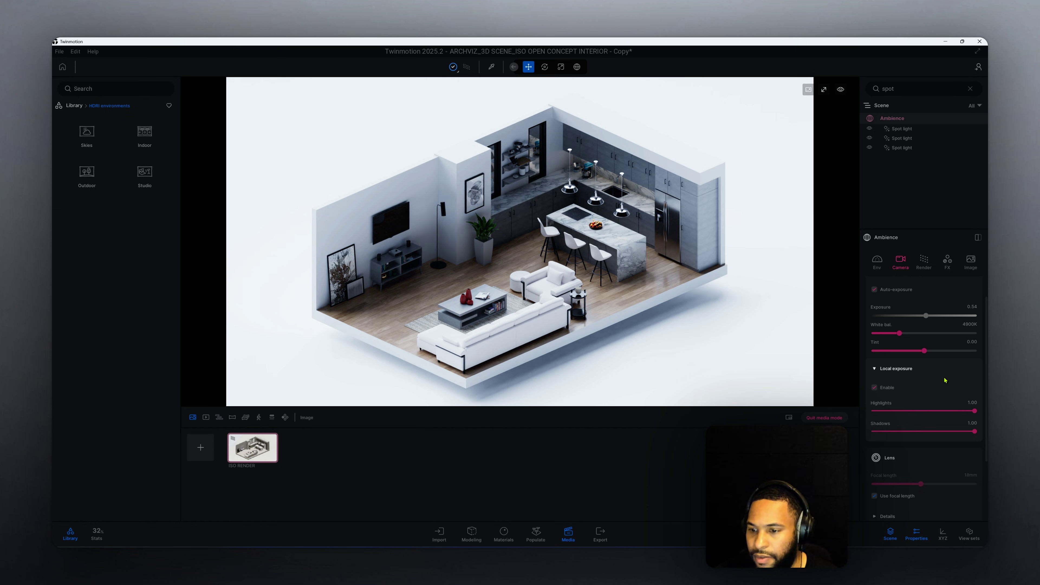
scroll(945, 380, down, 2)
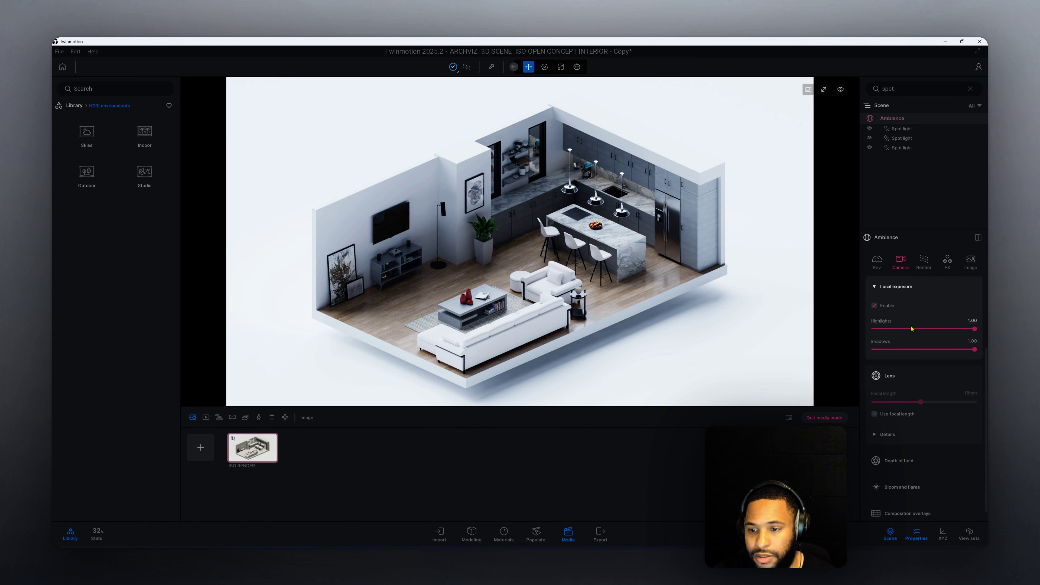
scroll(916, 338, down, 1)
Set the lens vignetting to 75%, keeping local exposure turned on
click(896, 422)
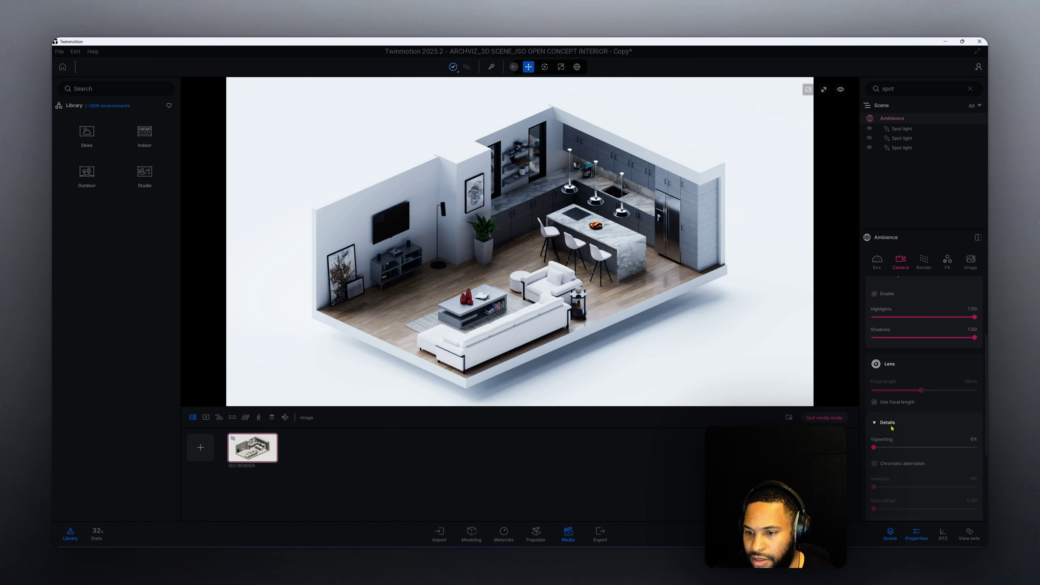
click(886, 426)
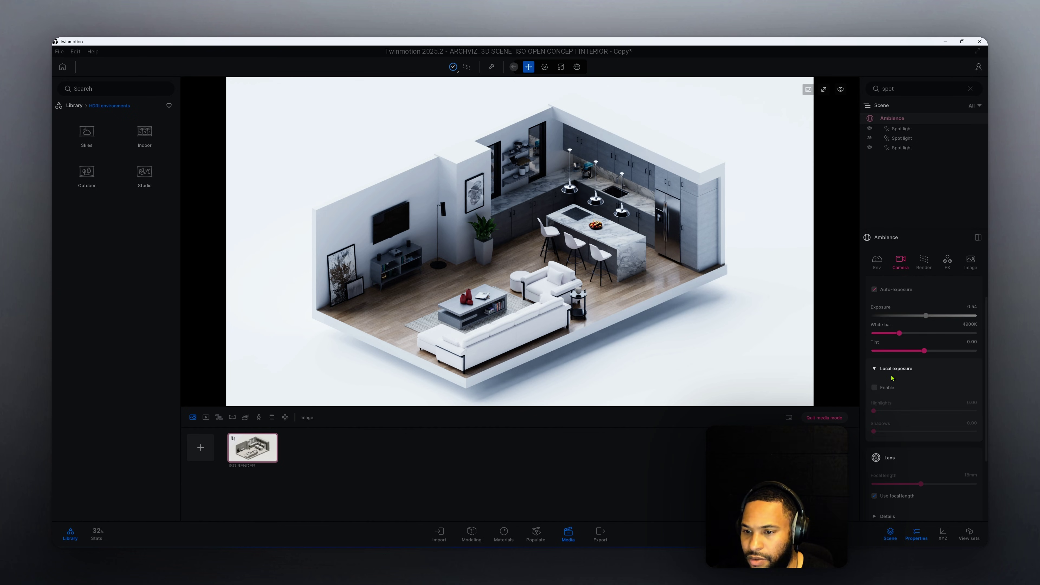
click(875, 387)
click(886, 517)
scroll(922, 471, down, 5)
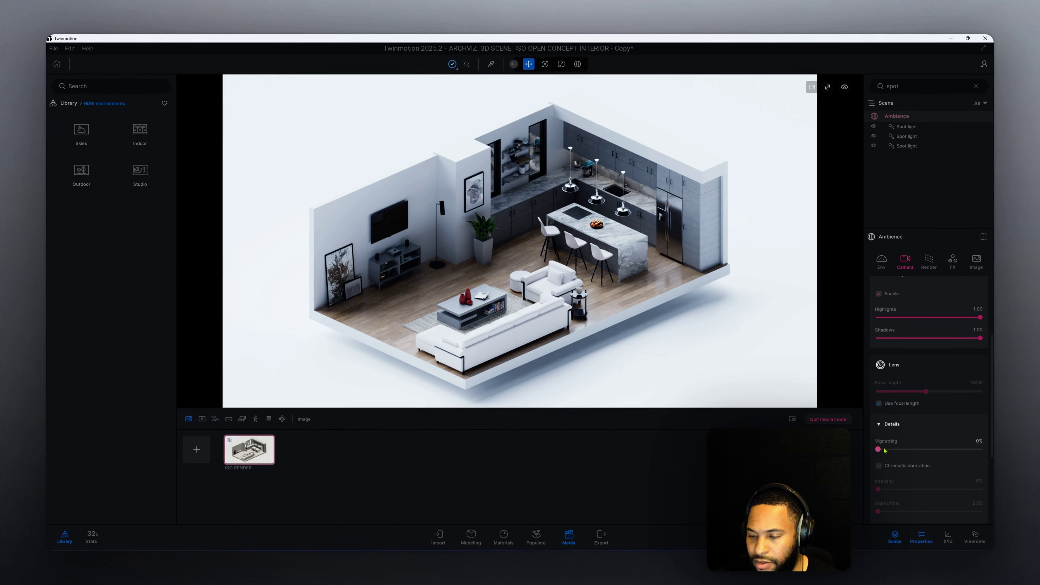
click(973, 439)
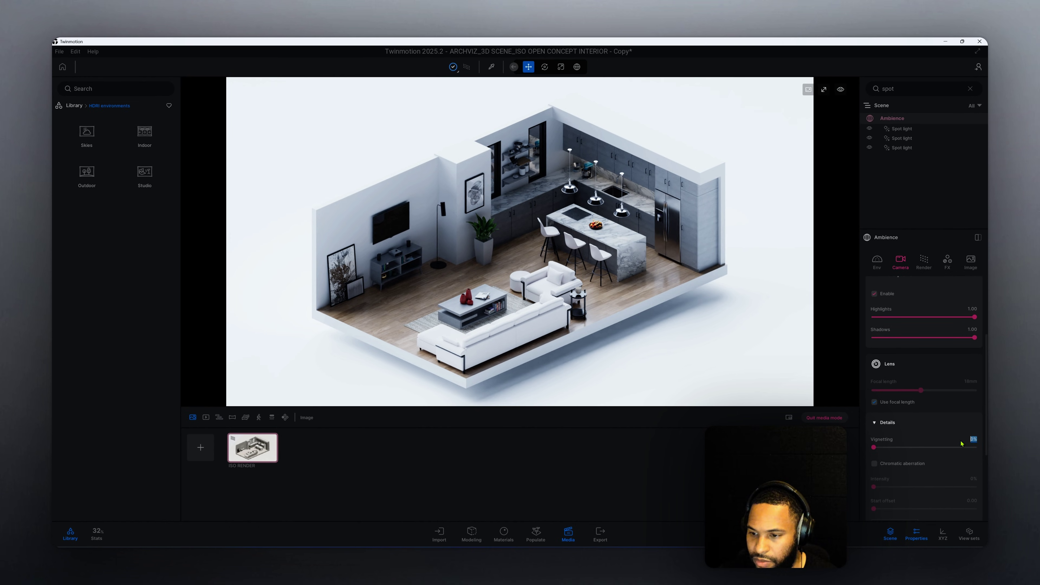
text(75)
key(Return)
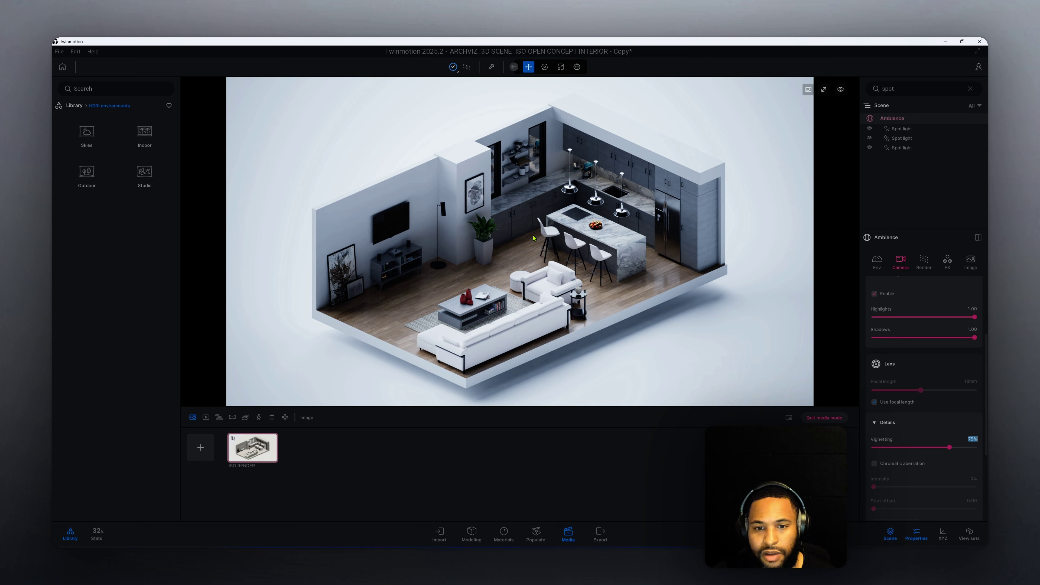
scroll(930, 415, down, 4)
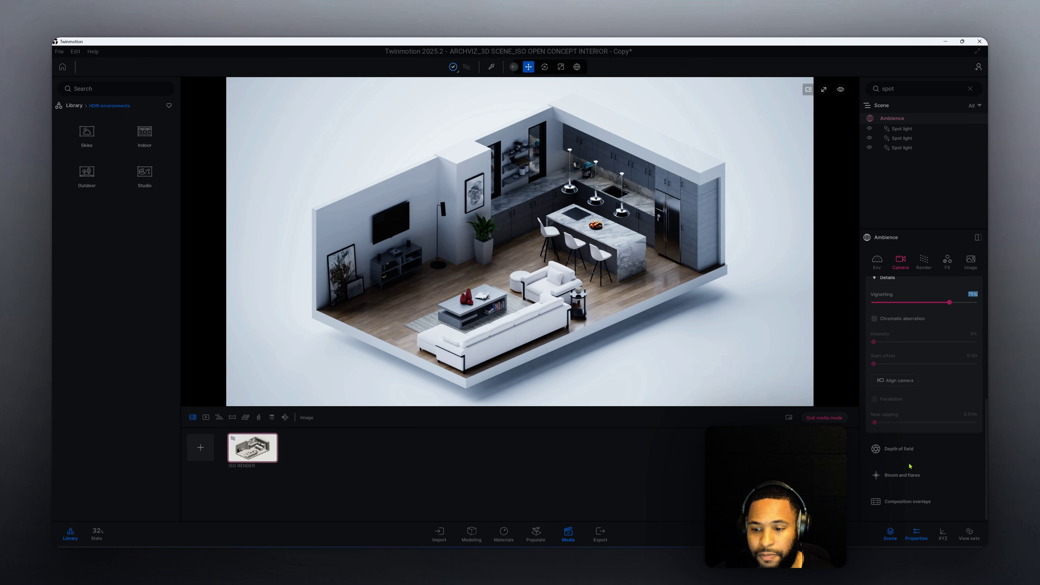
Overlay a composition grid with 6 columns and 6 rows on the viewport
click(914, 501)
scroll(938, 489, down, 3)
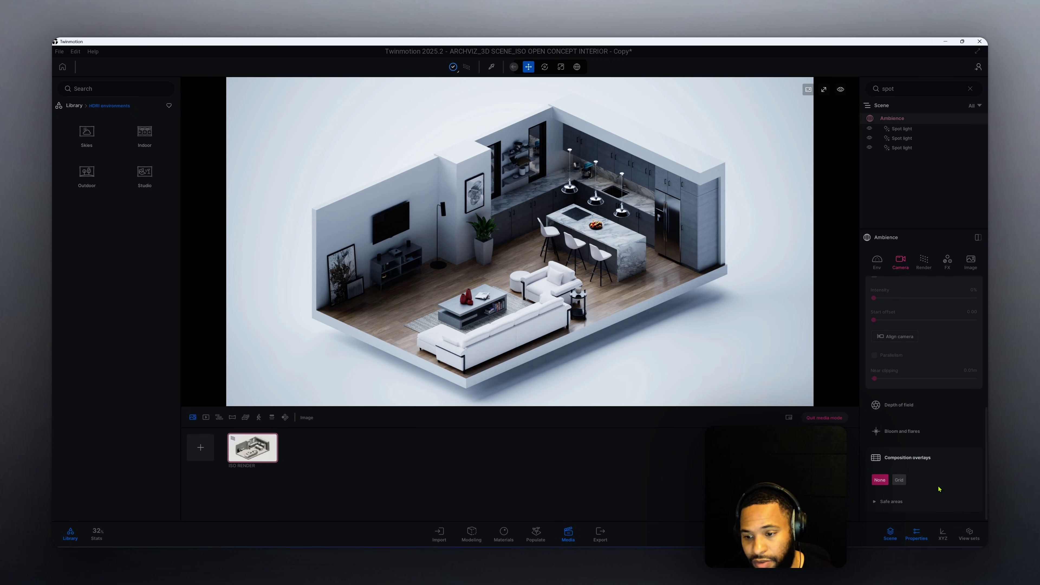
click(899, 481)
scroll(939, 427, down, 1)
scroll(939, 427, down, 1)
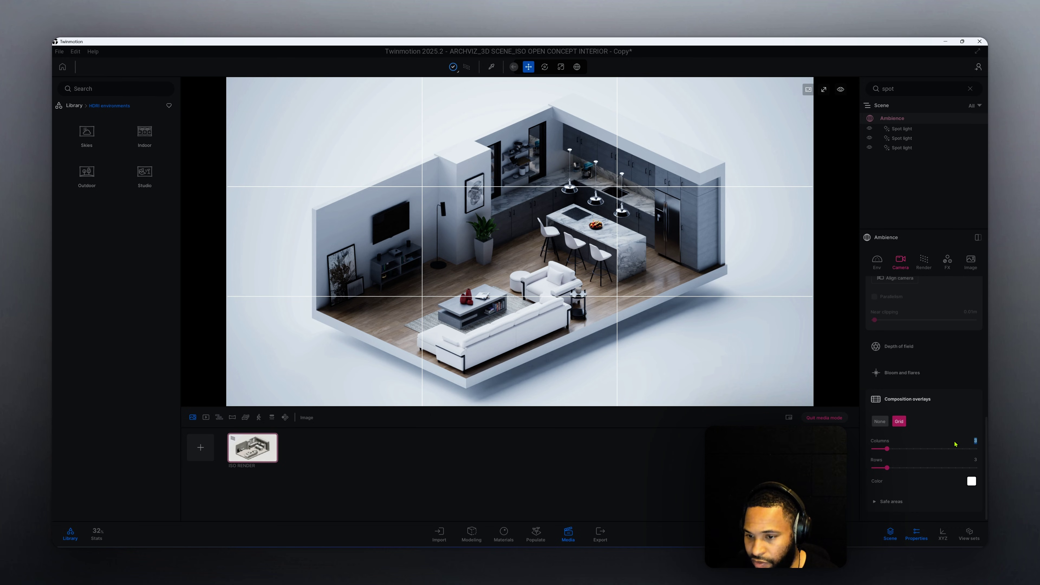
key(Return)
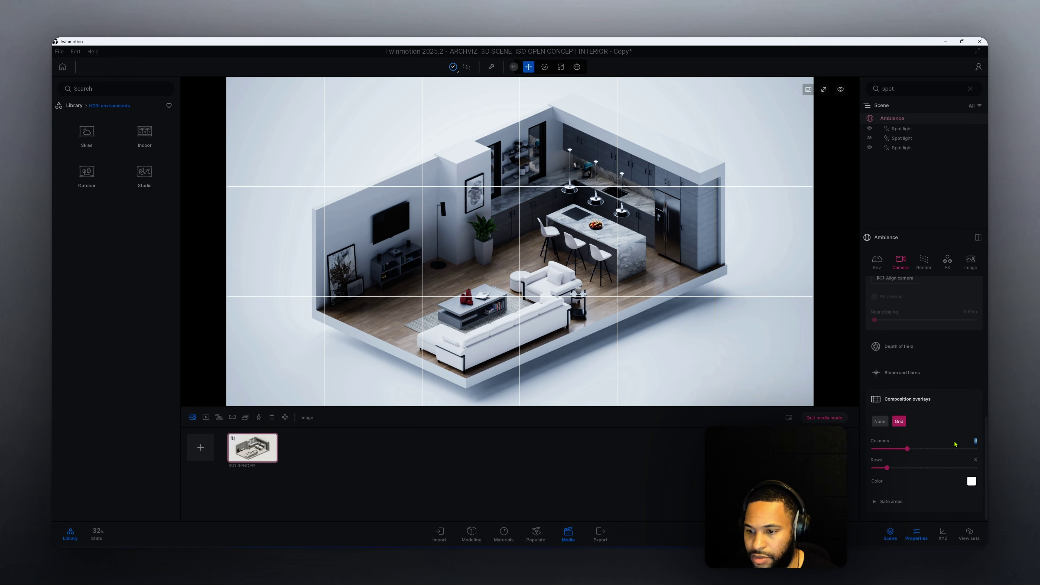
click(962, 464)
text(6)
key(Return)
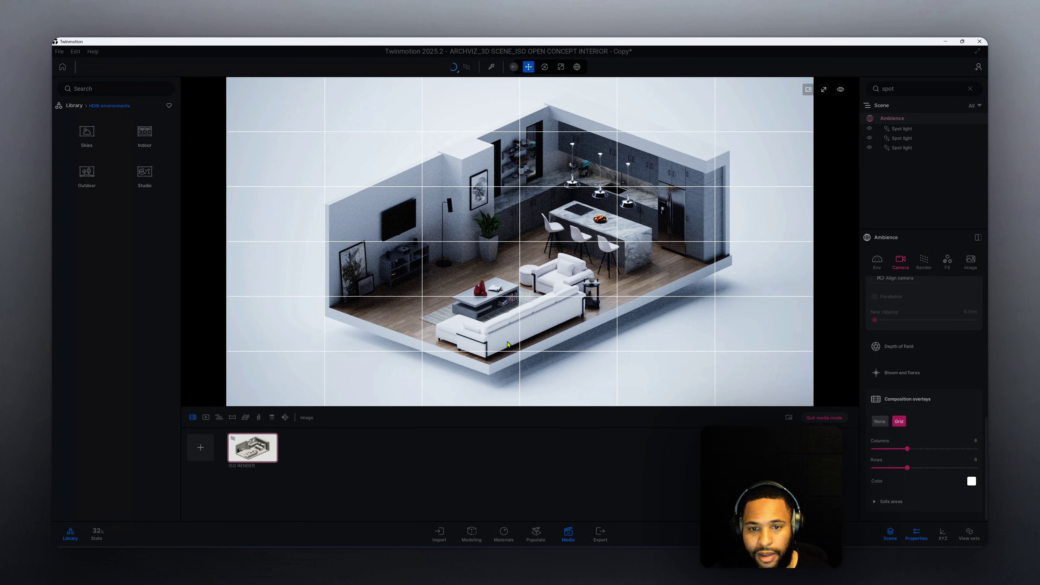
Switch to the ISO RENDER view and set Composition overlays to None
click(259, 453)
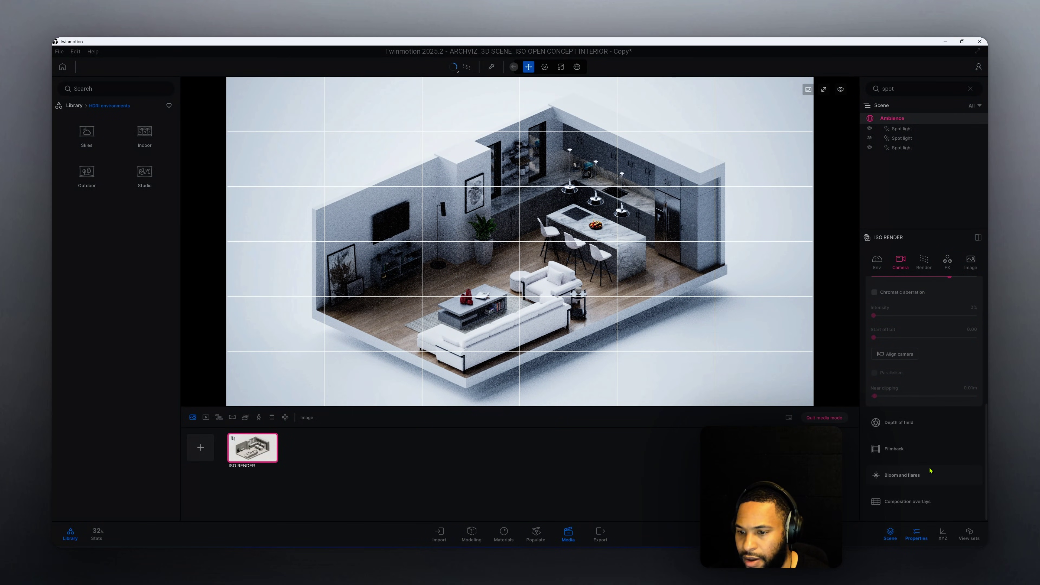
click(932, 500)
scroll(938, 494, down, 2)
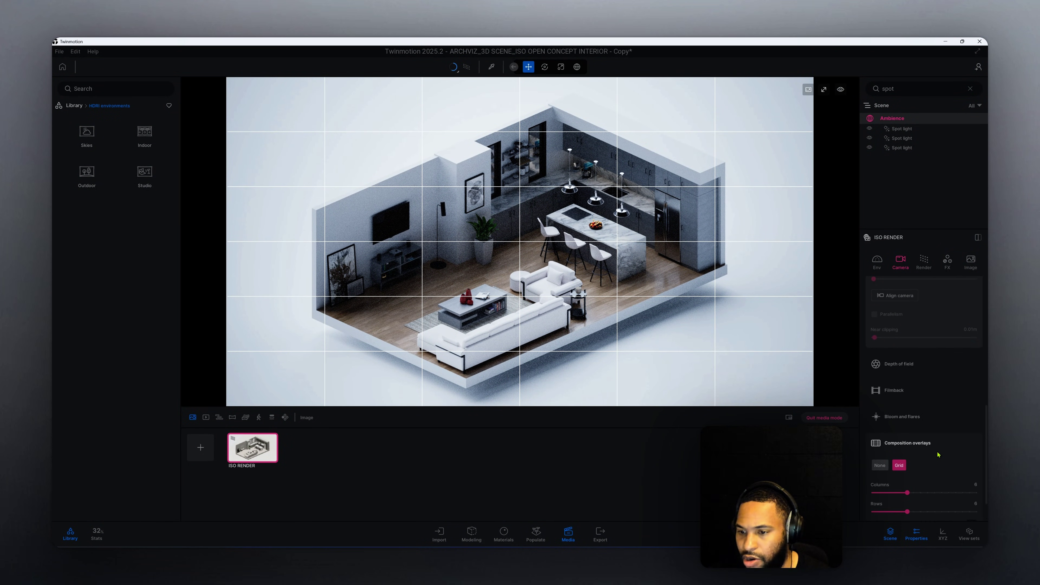
scroll(921, 475, down, 1)
click(880, 443)
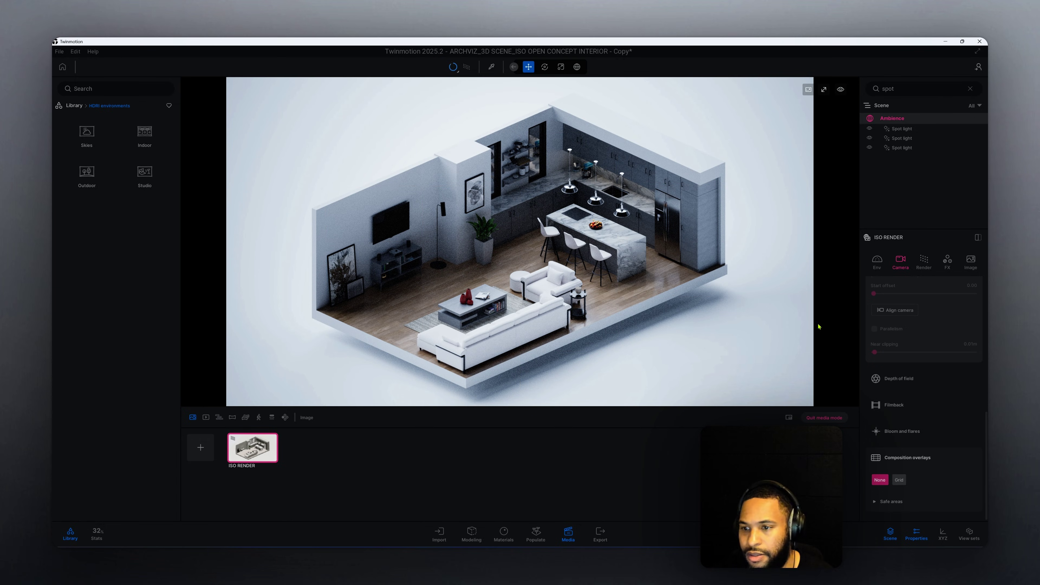
In the FX refinement settings, set contrast to 45% and saturation to 55%
scroll(936, 327, up, 8)
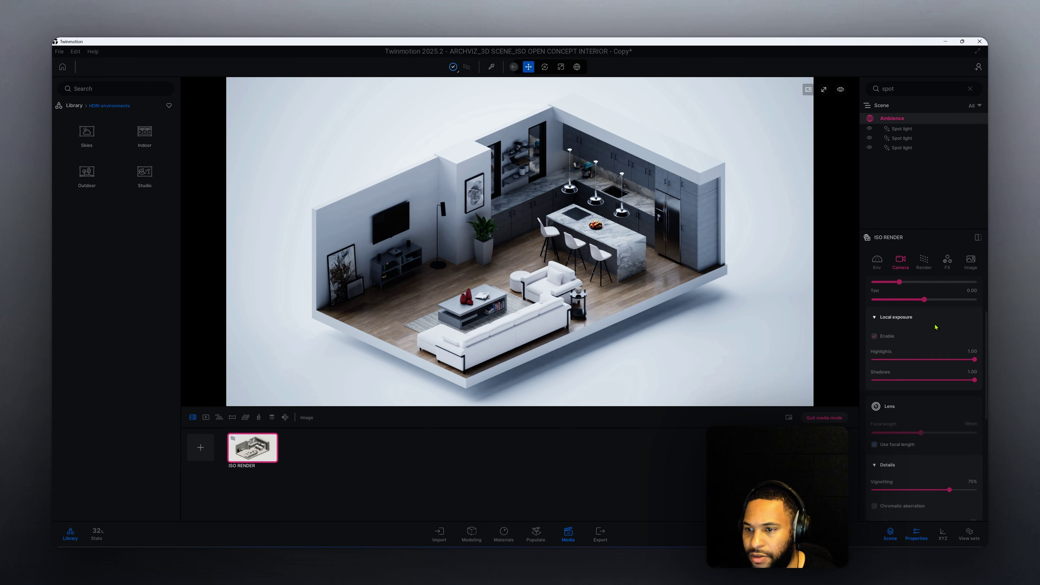
scroll(935, 326, up, 3)
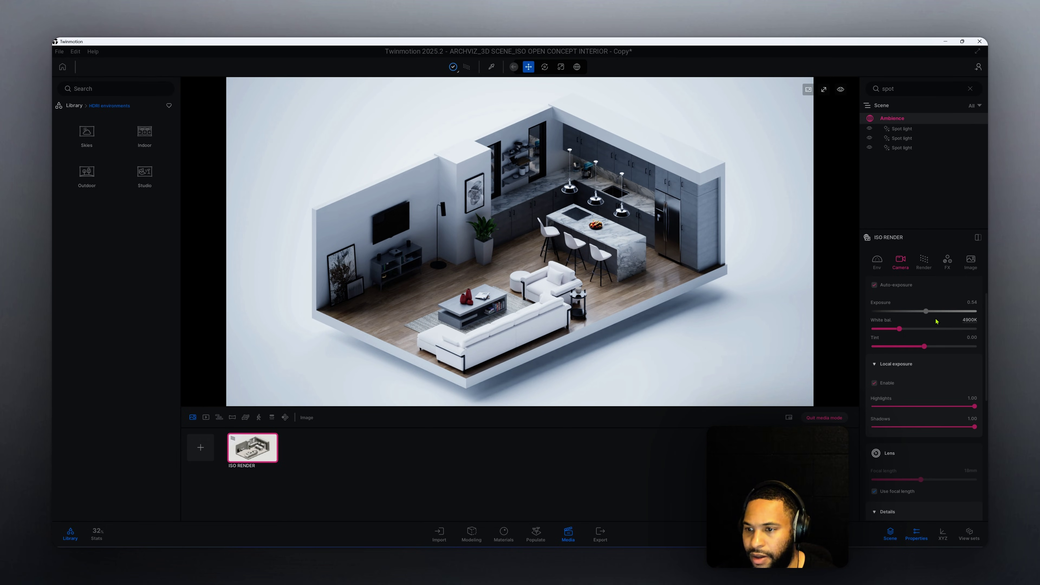
click(950, 266)
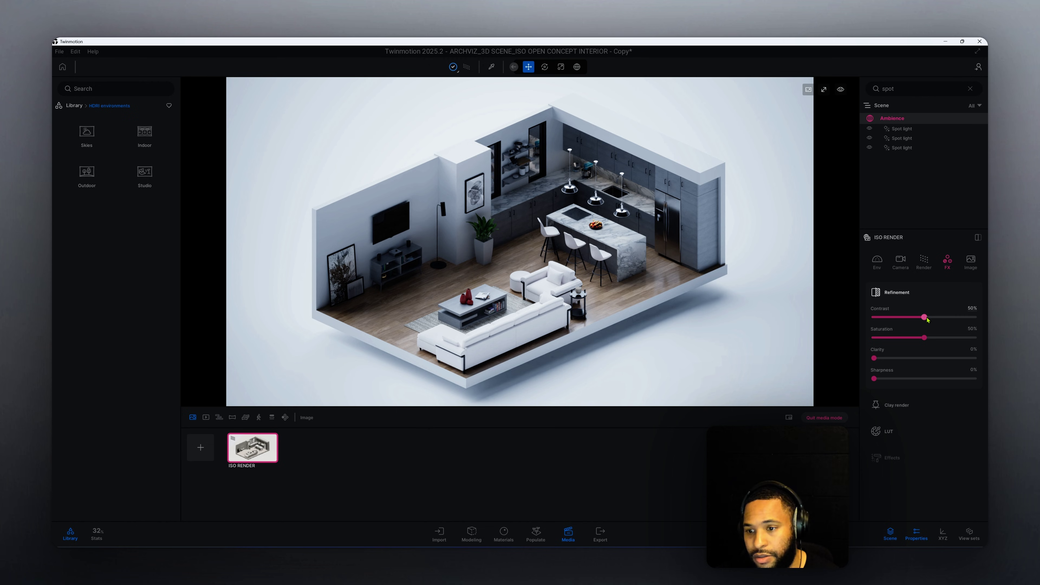
click(972, 309)
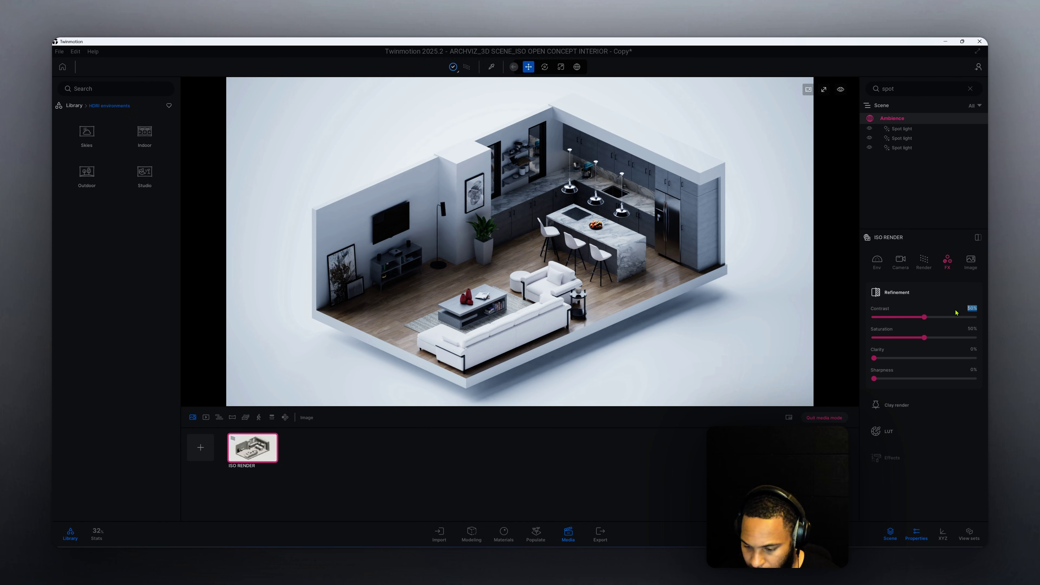
text(45)
key(Return)
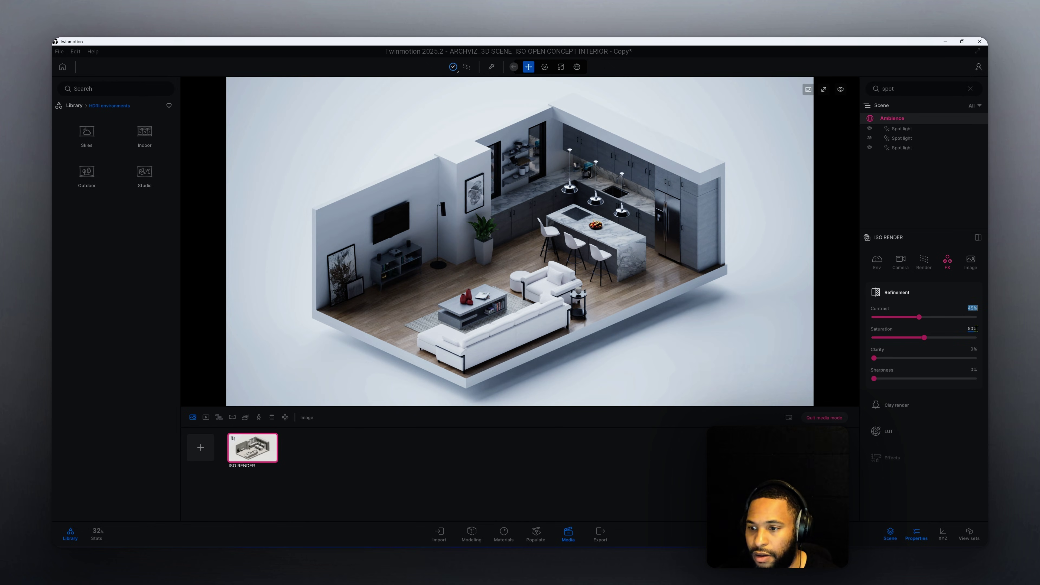
click(972, 329)
key(BackSpace)
text(55)
key(Return)
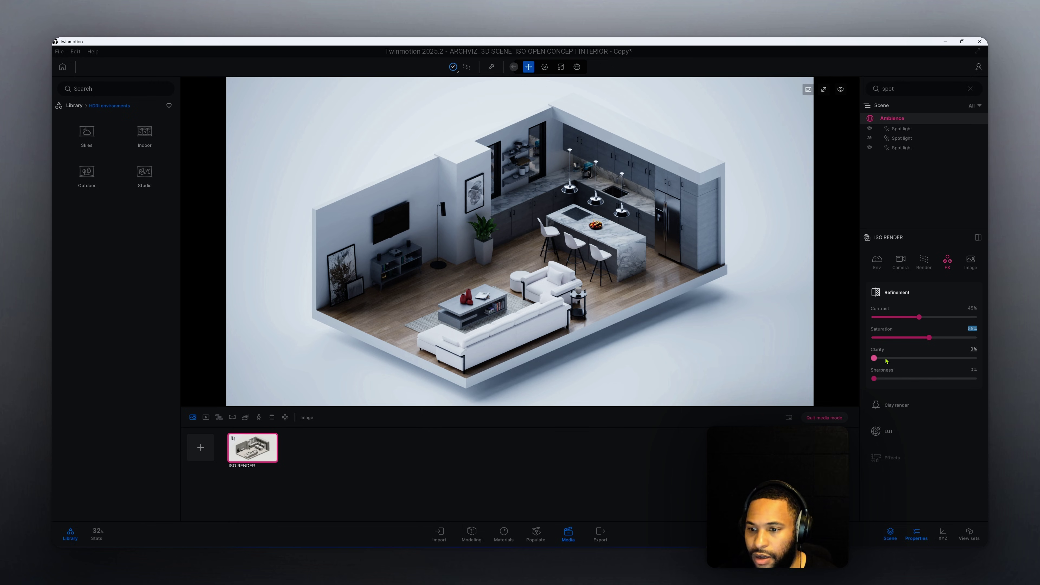
Set refinement clarity to 35% and sharpness to 25%
click(974, 349)
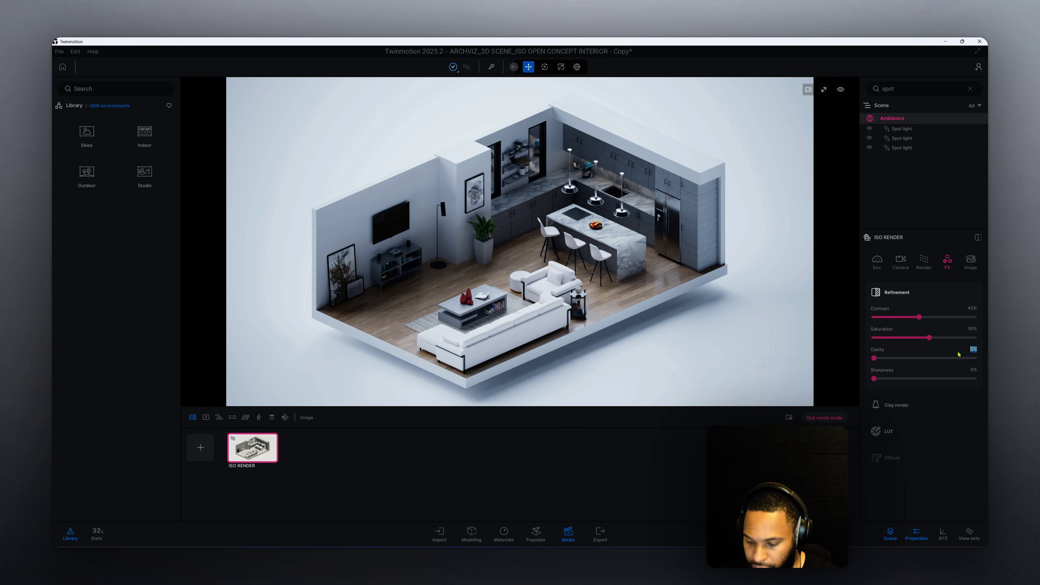
text(35)
key(Return)
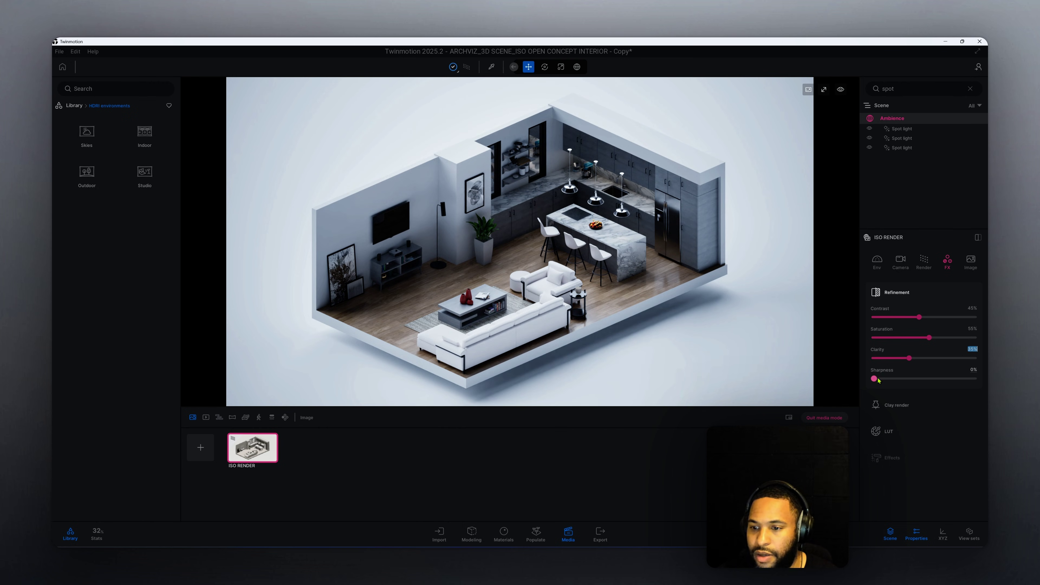
key(Tab)
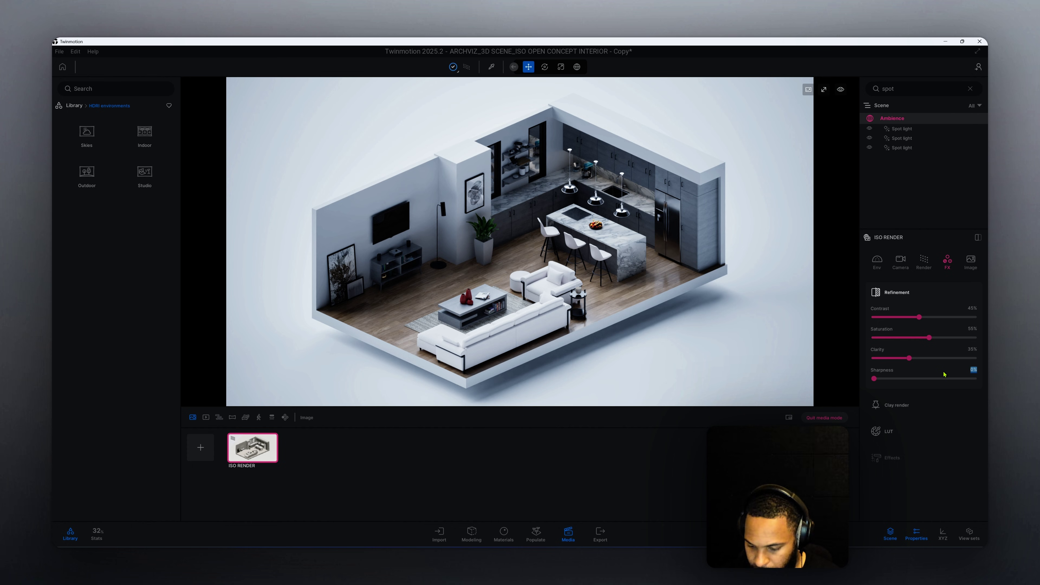
text(25)
key(Return)
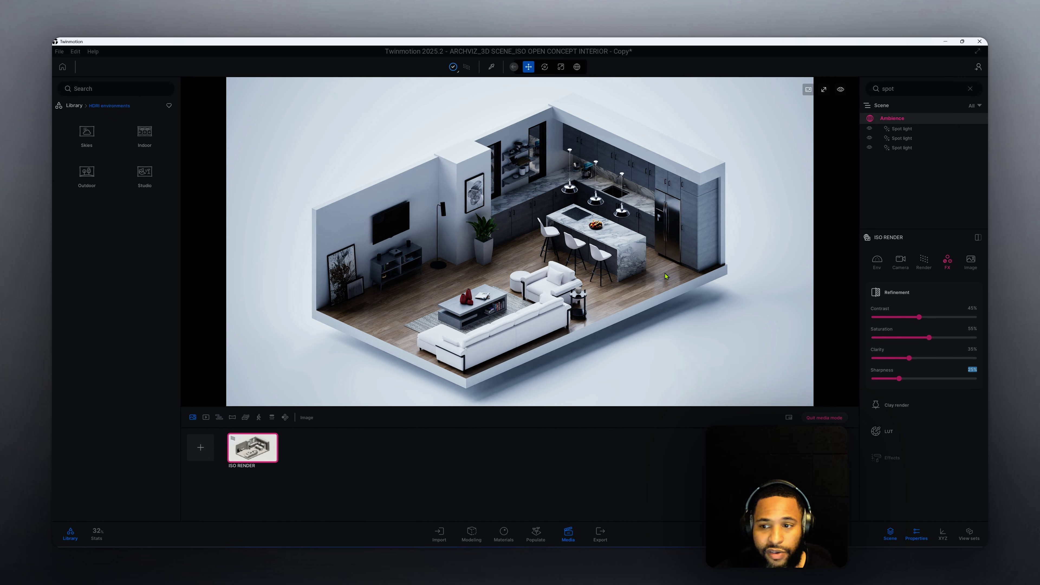
Apply the Standard LUT mode at 100% intensity in the FX settings
click(917, 434)
scroll(913, 431, down, 1)
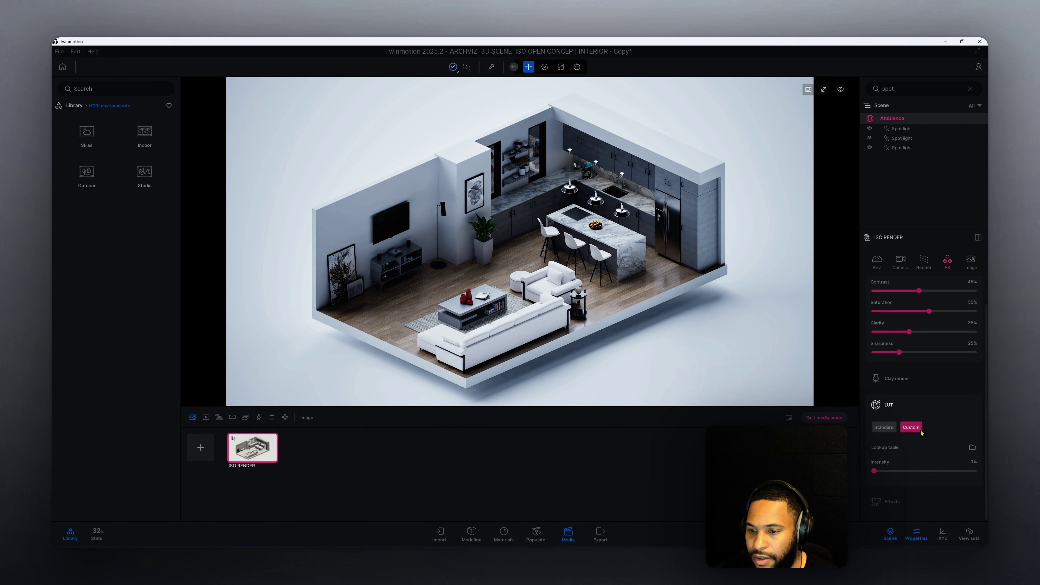
click(891, 429)
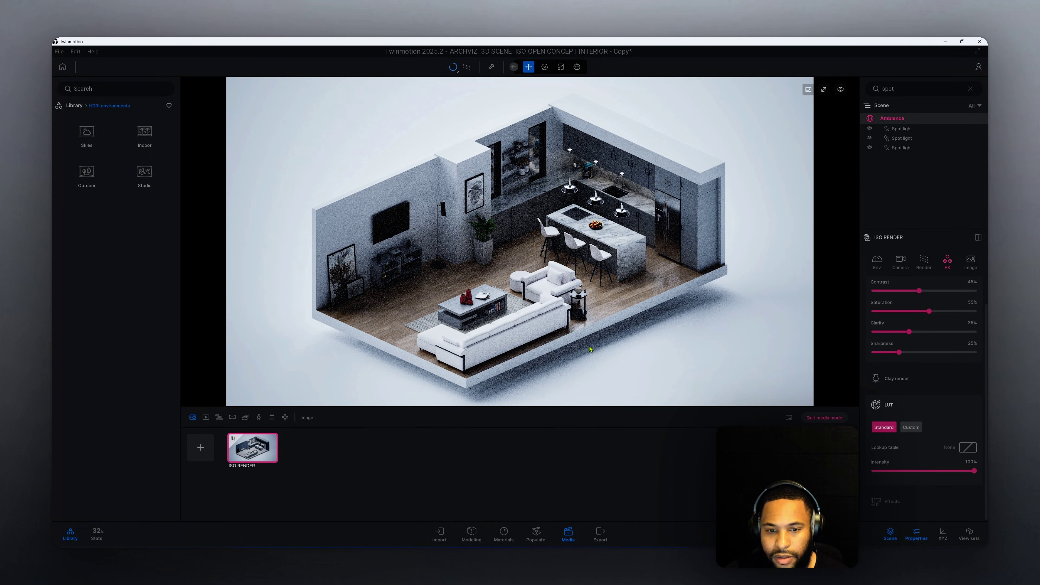
Leave the path-traced preview, pick the backdrop's material, and find it under Wall coverings
click(659, 347)
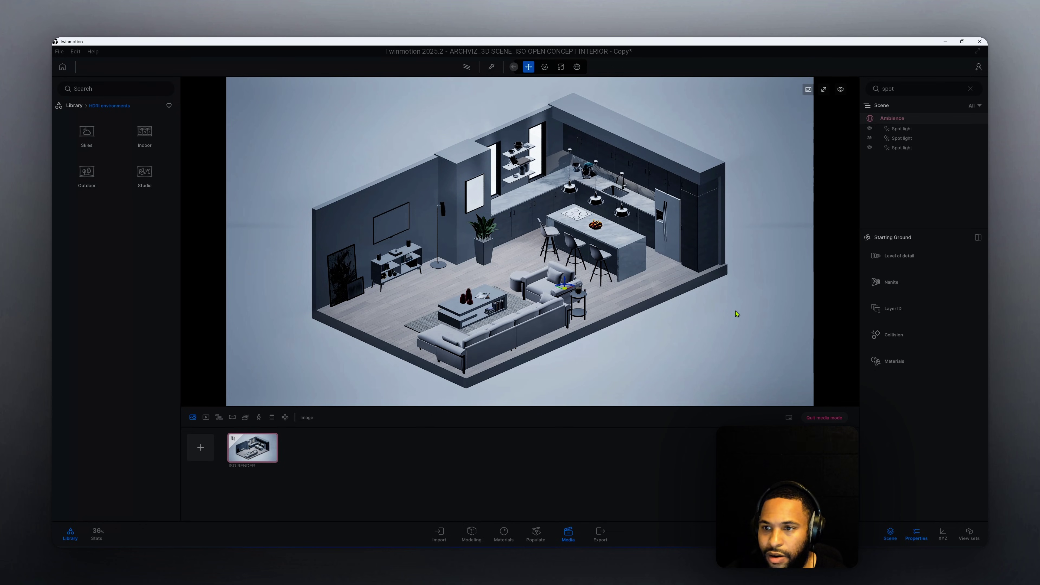
click(491, 67)
click(751, 260)
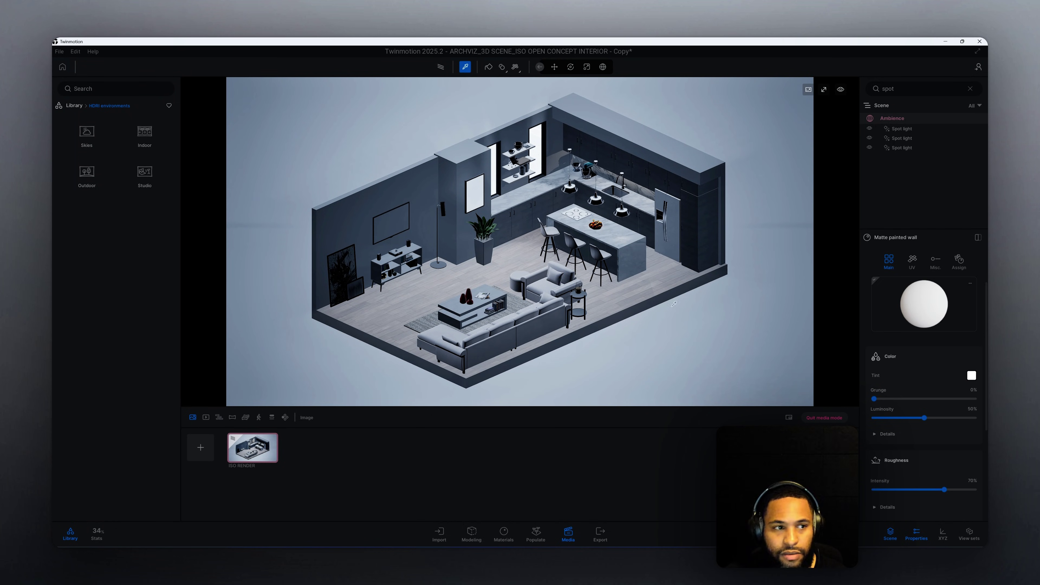
click(75, 105)
click(87, 135)
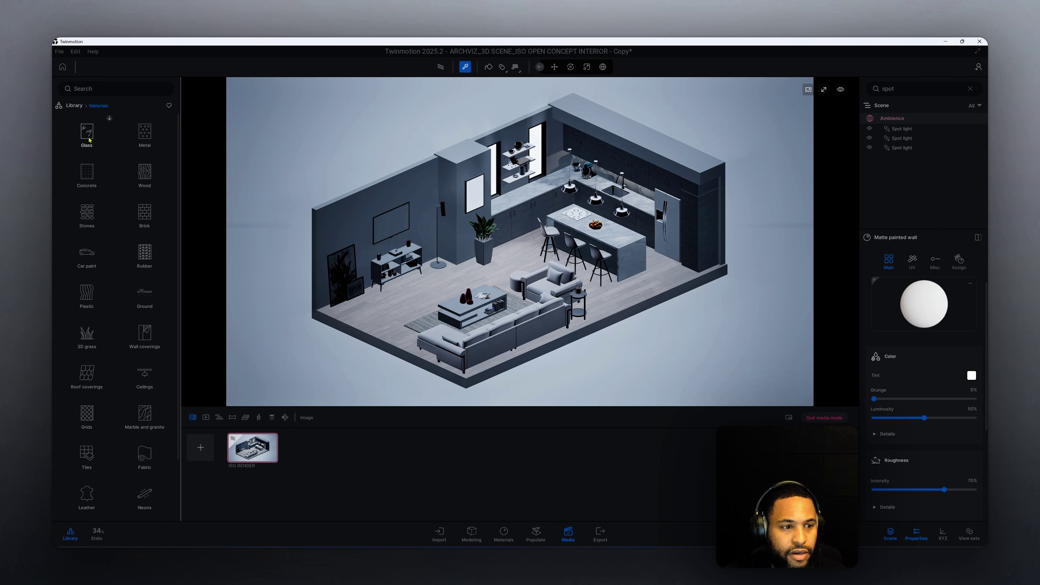
scroll(108, 290, down, 2)
click(146, 241)
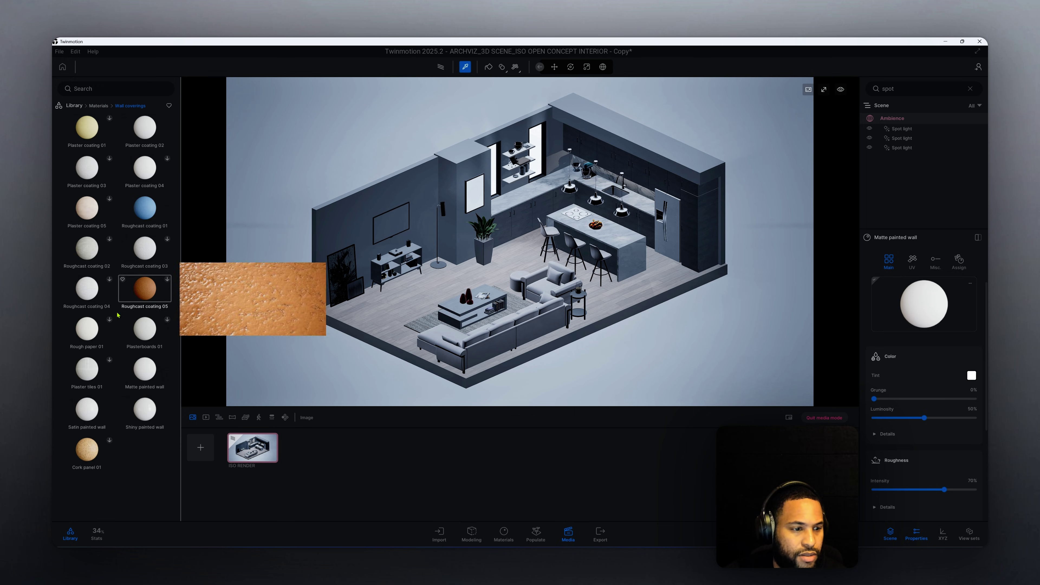
Tint the backdrop's Matte painted wall material near-black (040404)
mouse_move(151, 372)
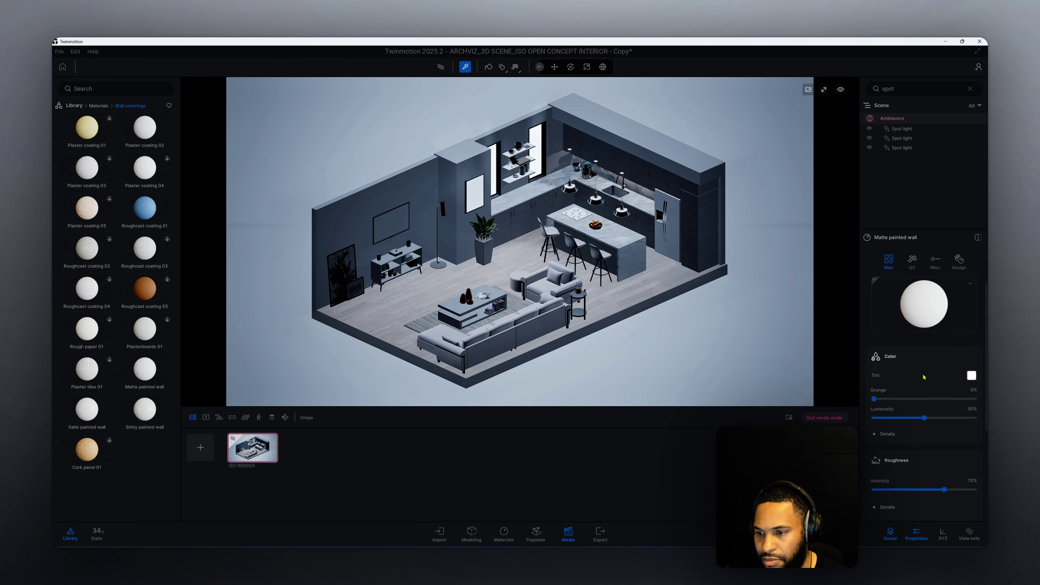
click(971, 376)
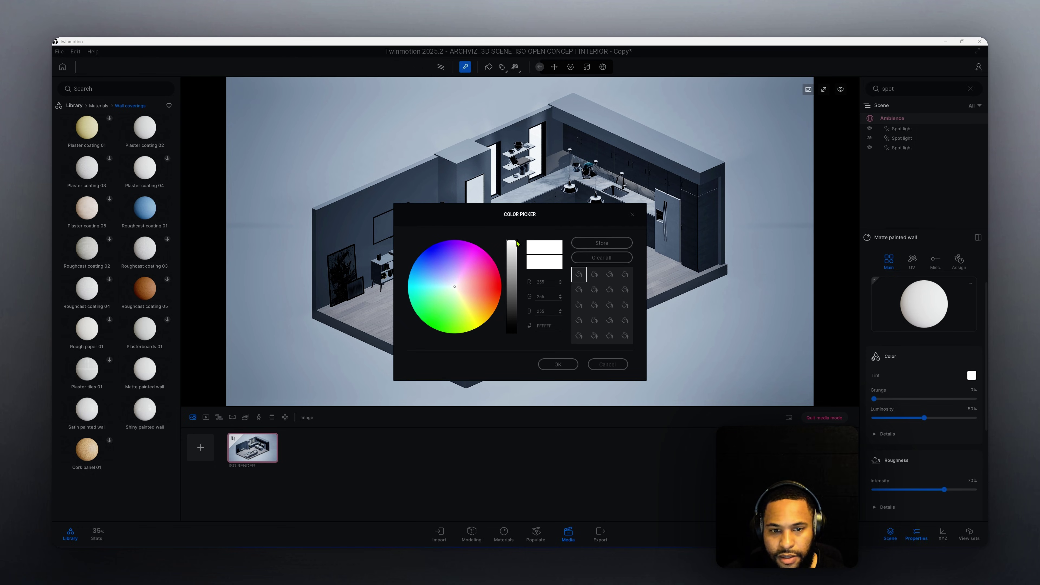
drag(512, 241, 512, 333)
click(569, 366)
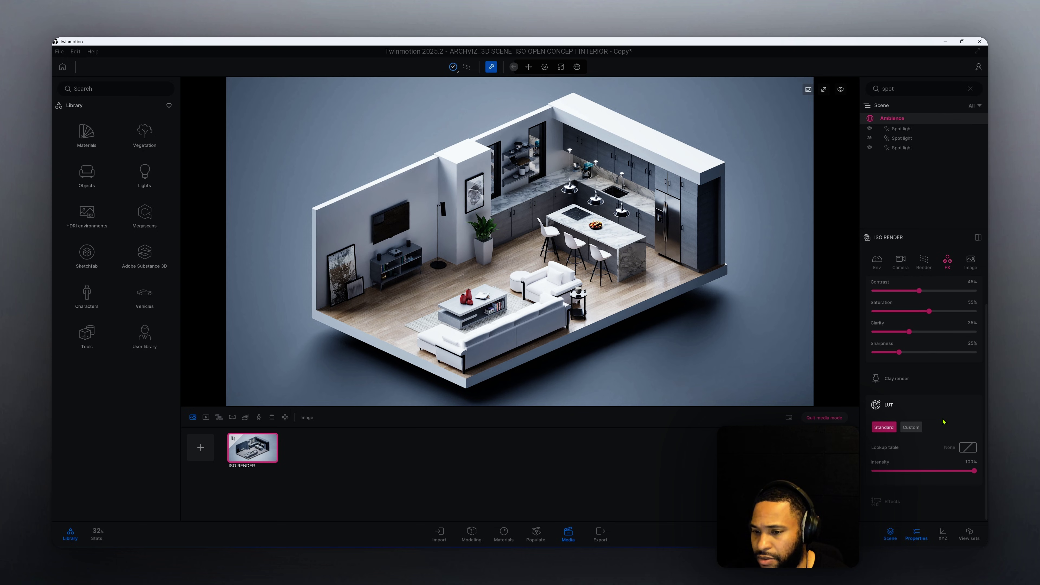
Set the output size to 8K 7680x4320 and toggle tiled rendering
click(969, 265)
click(924, 443)
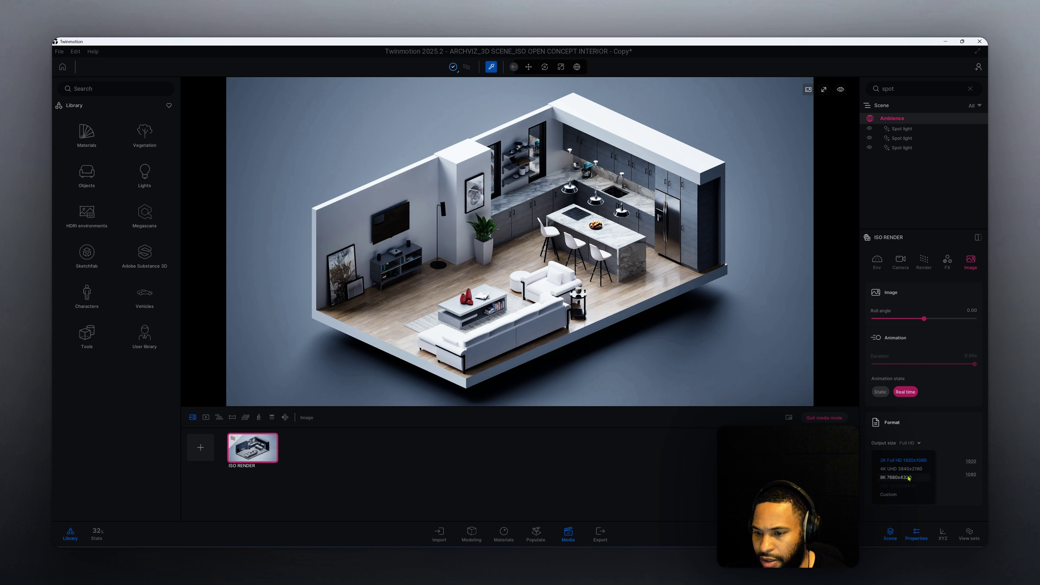
click(896, 477)
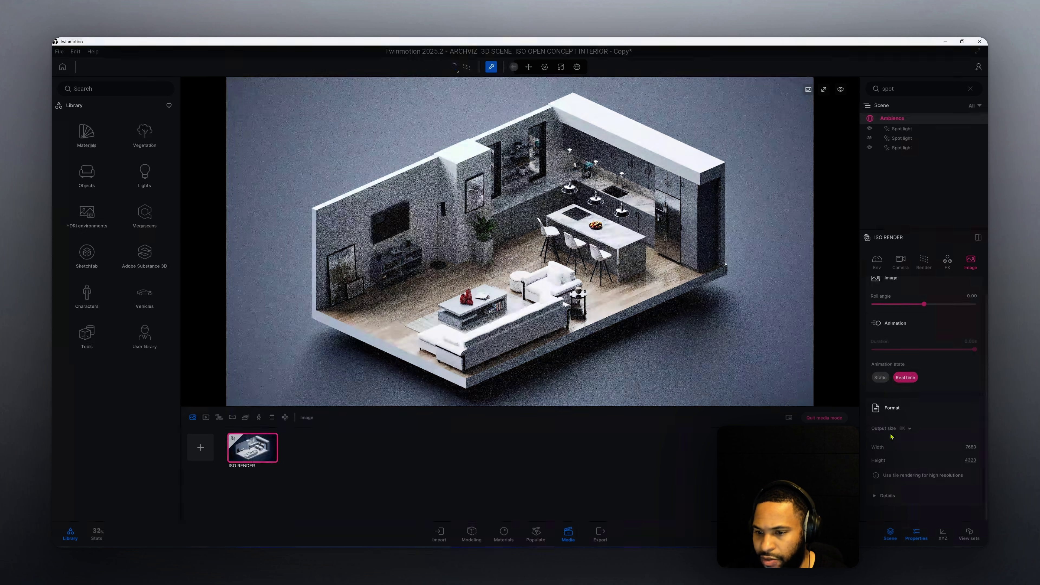
click(886, 496)
click(874, 477)
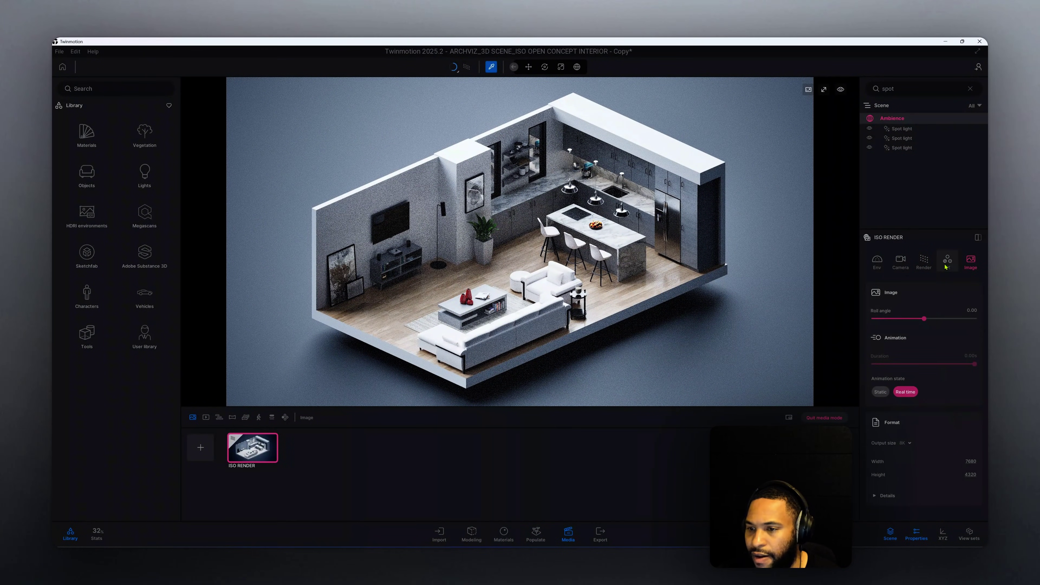
Set the path tracer to 2048 samples per pixel and 30 max bounces
click(924, 261)
click(882, 365)
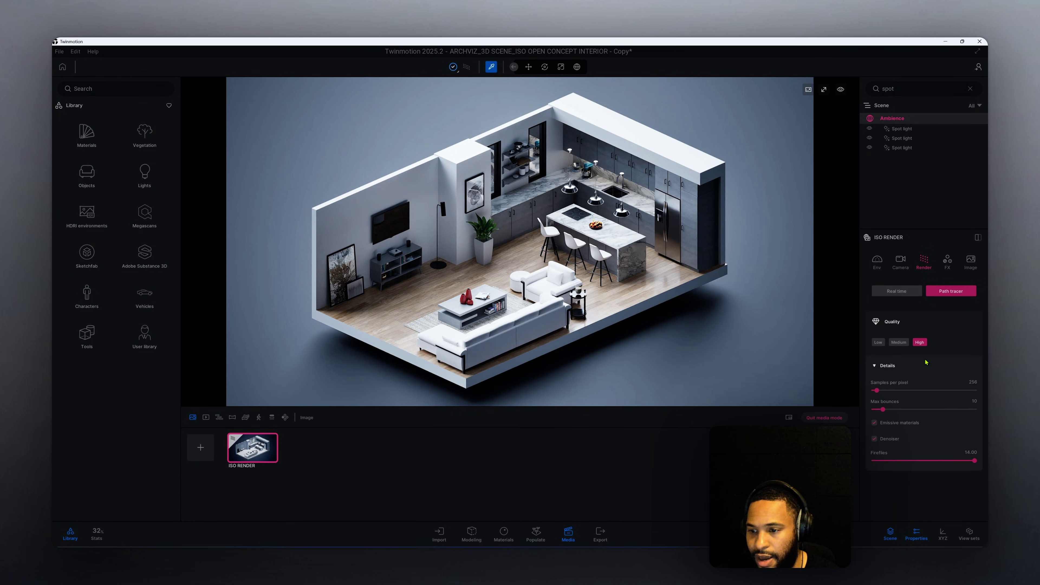
click(972, 382)
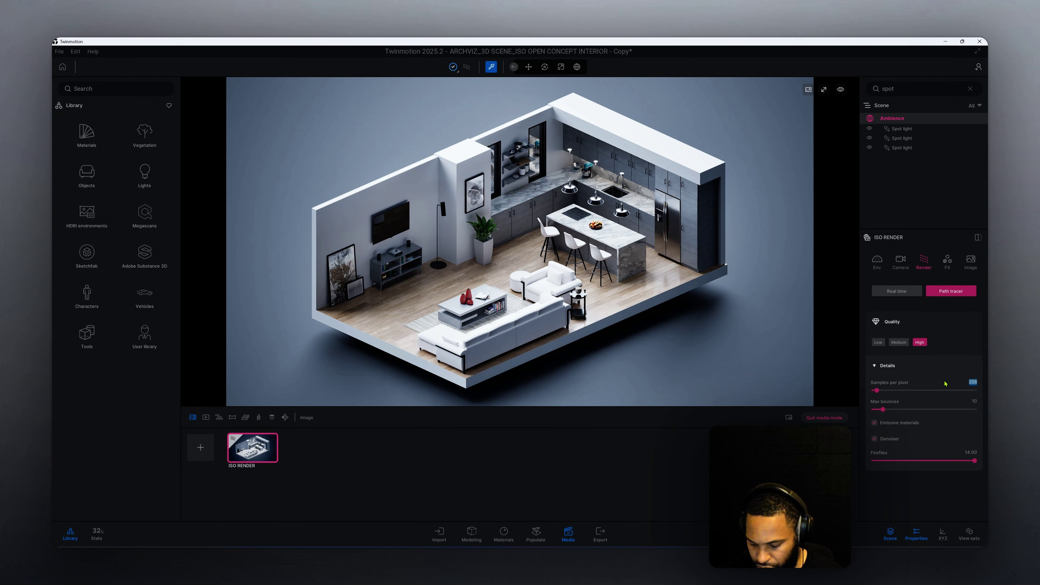
text(2048)
key(Return)
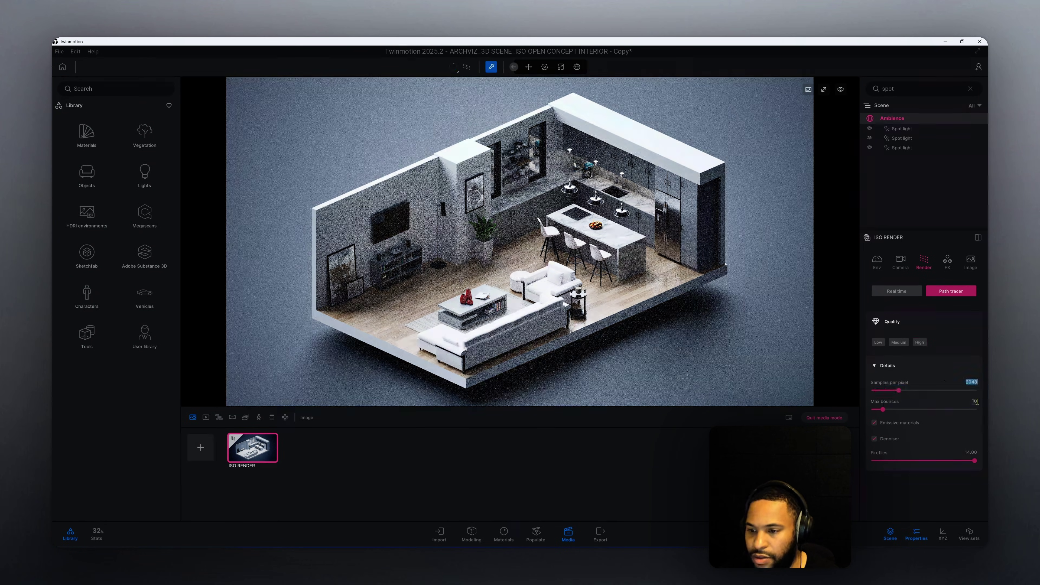
click(976, 402)
text(30)
key(Return)
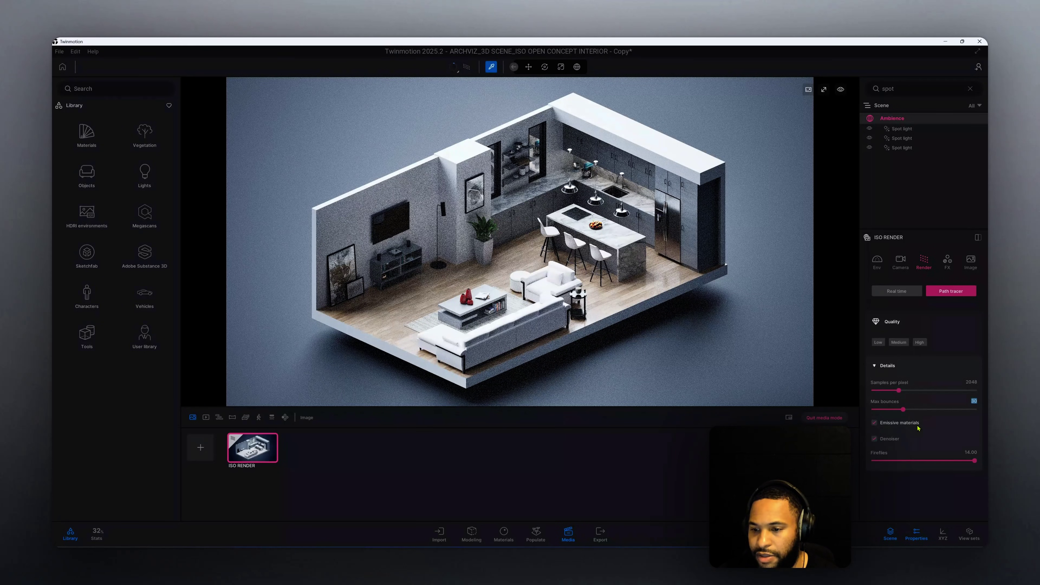
click(765, 361)
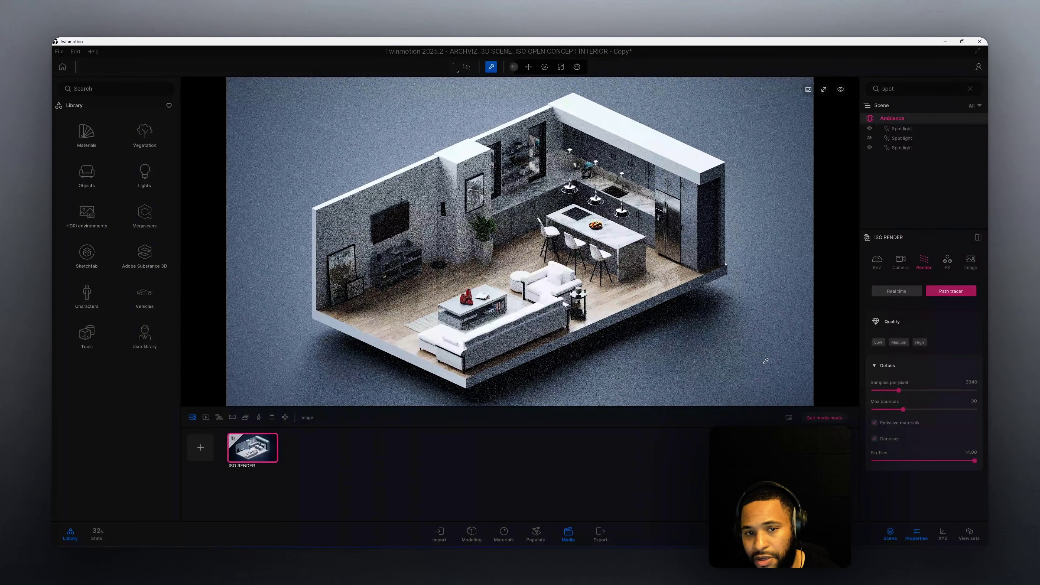